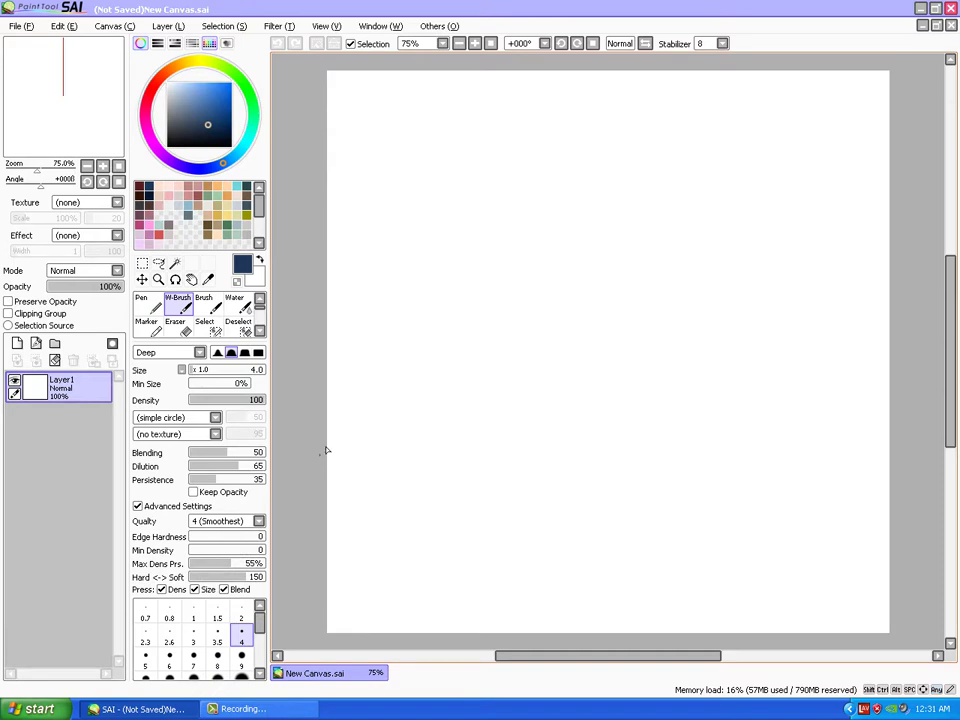
Set the W-Brush size to 5
{"action": "key", "text": "space"}
{"action": "mouse_move", "coordinate": [362, 416]}
{"action": "left_mouse_down"}
{"action": "mouse_move", "coordinate": [324, 424]}
{"action": "mouse_move", "coordinate": [338, 414]}
{"action": "left_mouse_up"}
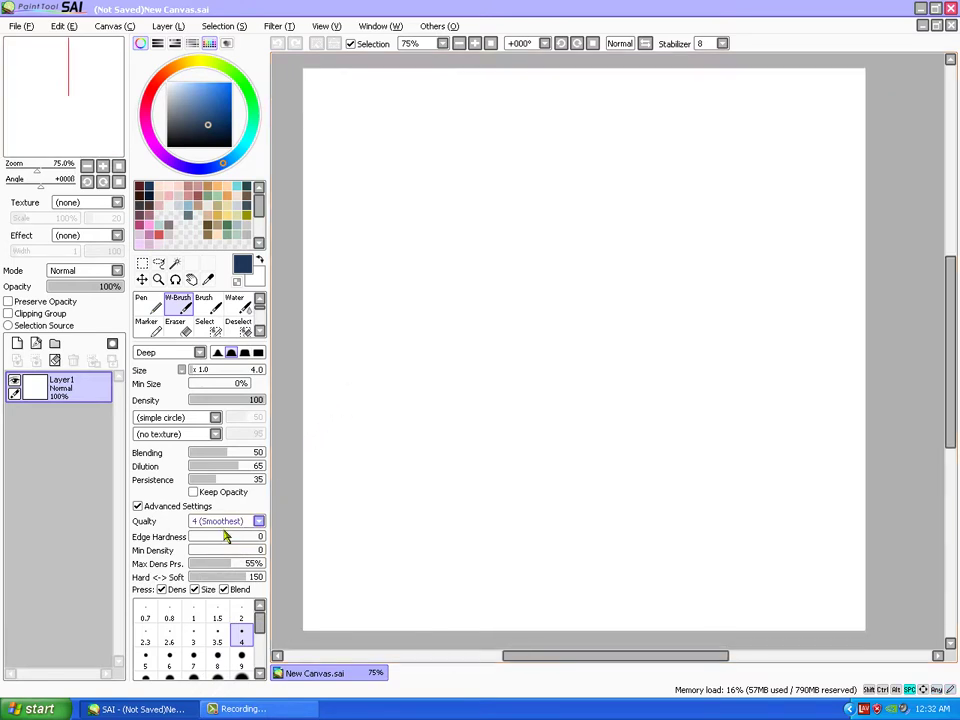
{"action": "left_click", "coordinate": [146, 663]}
{"action": "left_click_drag", "start_coordinate": [488, 347], "coordinate": [480, 358]}
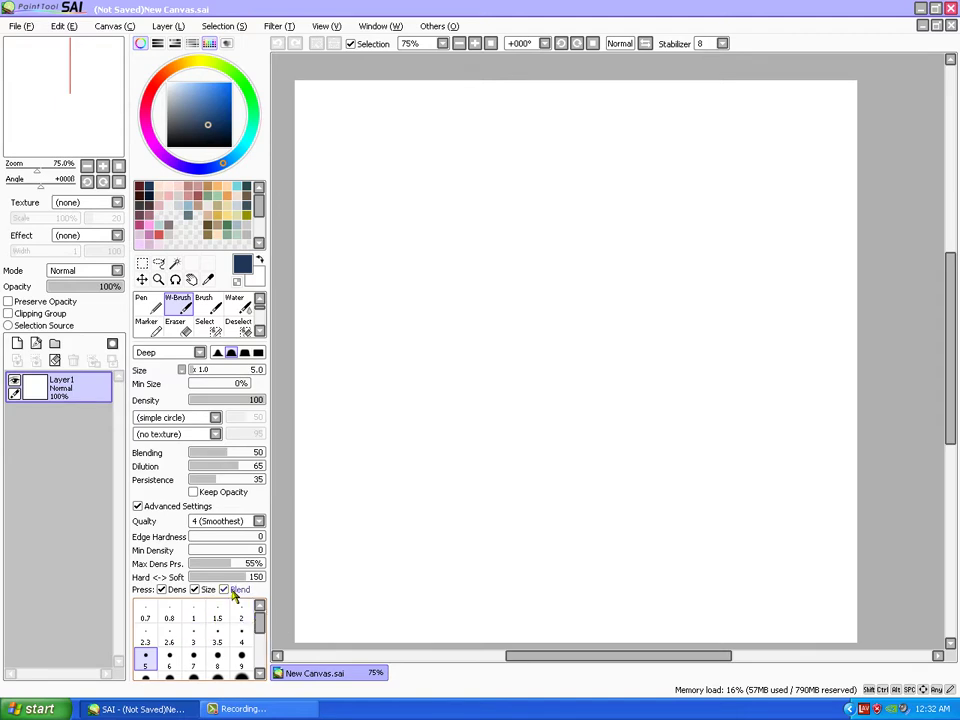
{"action": "left_click", "coordinate": [406, 391]}
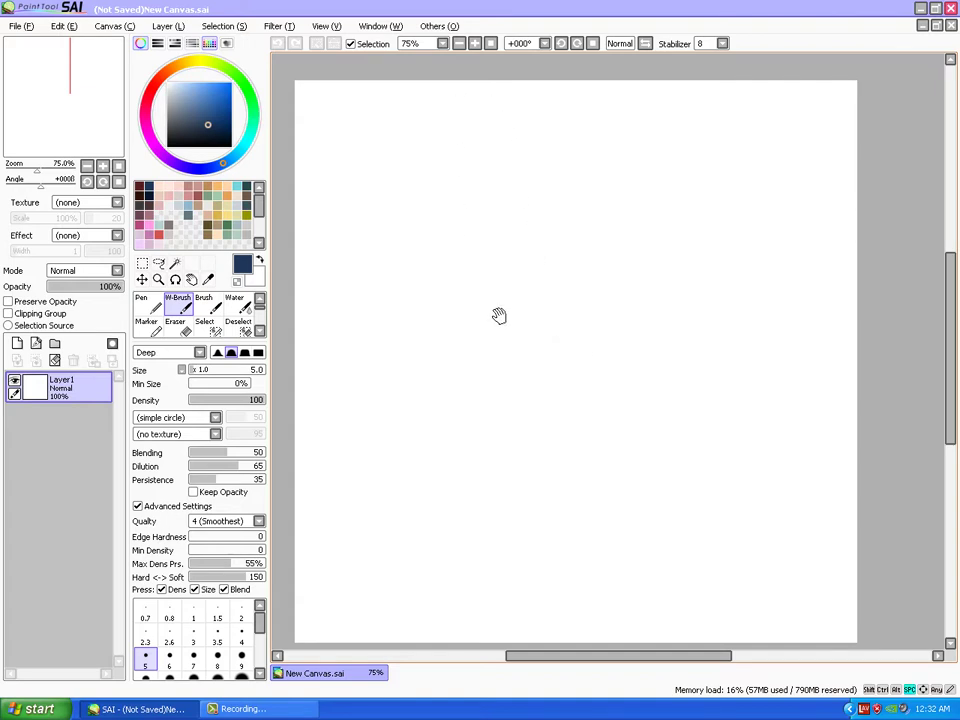
{"action": "left_click_drag", "start_coordinate": [497, 315], "coordinate": [504, 296]}
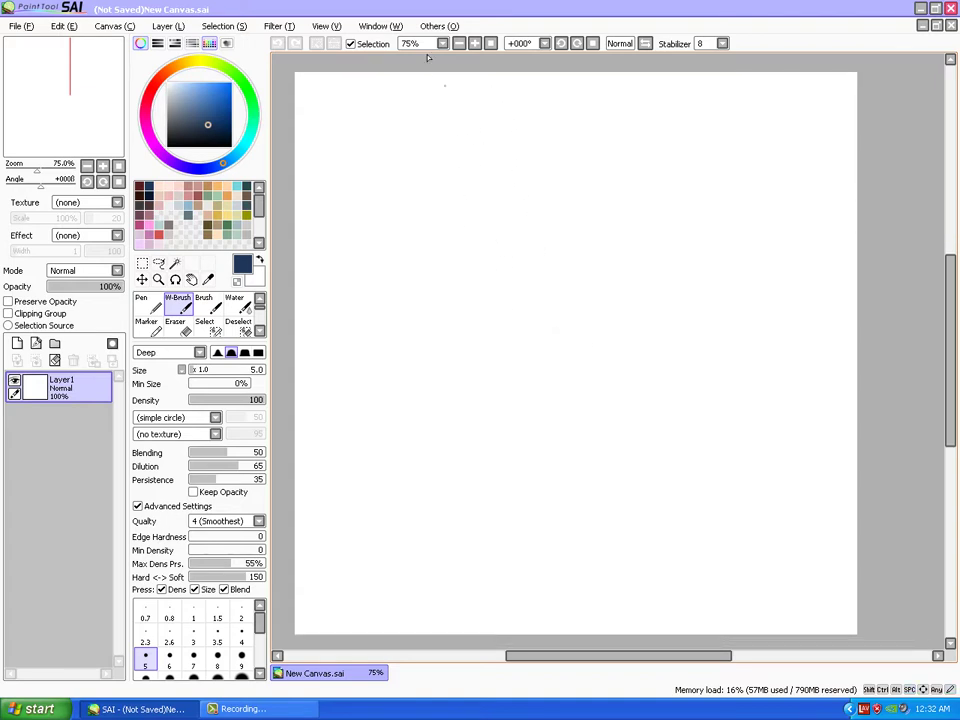
Switch to the Pen tool, enlarge the blank canvas and hide the side panels to get a larger drawing area
{"action": "key", "text": "n"}
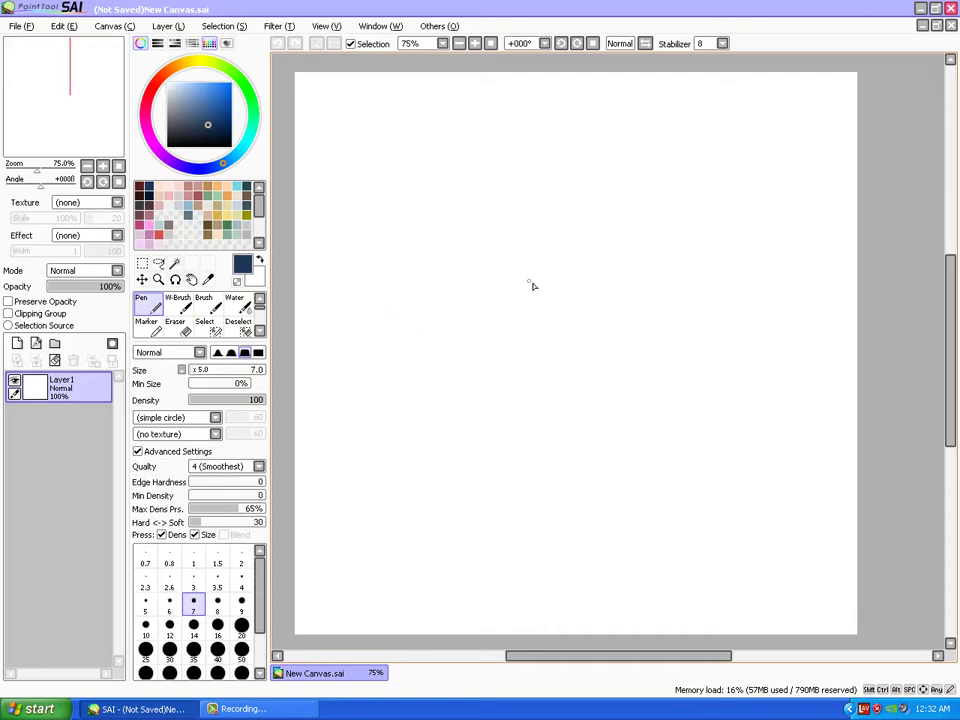
{"action": "mouse_move", "coordinate": [529, 270]}
{"action": "left_mouse_down"}
{"action": "mouse_move", "coordinate": [502, 293]}
{"action": "mouse_move", "coordinate": [515, 313]}
{"action": "mouse_move", "coordinate": [540, 295]}
{"action": "mouse_move", "coordinate": [541, 271]}
{"action": "mouse_move", "coordinate": [517, 266]}
{"action": "mouse_move", "coordinate": [500, 287]}
{"action": "mouse_move", "coordinate": [508, 320]}
{"action": "mouse_move", "coordinate": [537, 316]}
{"action": "mouse_move", "coordinate": [549, 294]}
{"action": "mouse_move", "coordinate": [546, 272]}
{"action": "mouse_move", "coordinate": [515, 259]}
{"action": "mouse_move", "coordinate": [494, 283]}
{"action": "mouse_move", "coordinate": [507, 325]}
{"action": "mouse_move", "coordinate": [553, 294]}
{"action": "left_mouse_up"}
{"action": "key", "text": "ctrl+z"}
{"action": "key", "text": "Page_Up"}
{"action": "key", "text": "Tab"}
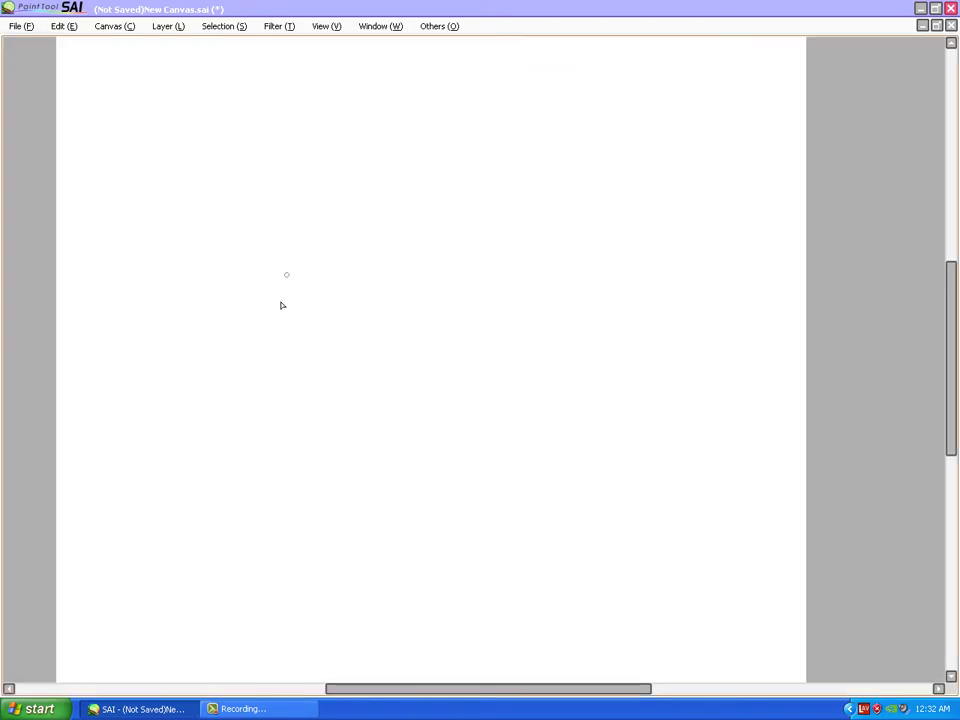
{"action": "key", "text": "space"}
{"action": "left_click_drag", "start_coordinate": [370, 305], "coordinate": [405, 348]}
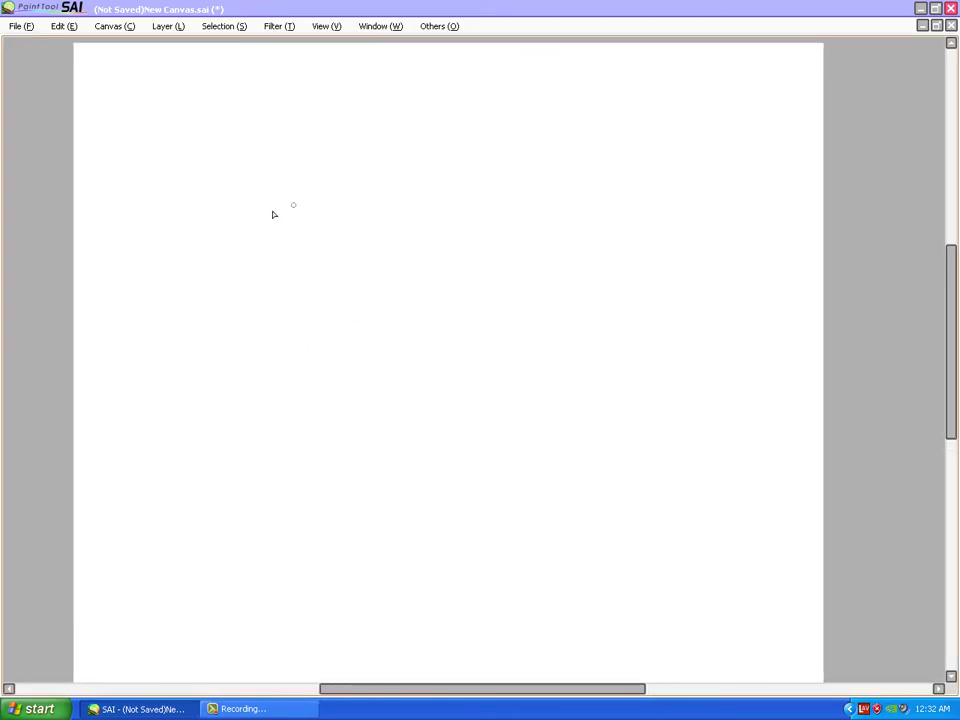
Draw a small feathery wing-like shape near the canvas centre, and clear it from the layer
{"action": "mouse_move", "coordinate": [304, 338]}
{"action": "left_mouse_down"}
{"action": "mouse_move", "coordinate": [310, 305]}
{"action": "mouse_move", "coordinate": [377, 263]}
{"action": "mouse_move", "coordinate": [357, 296]}
{"action": "mouse_move", "coordinate": [378, 292]}
{"action": "mouse_move", "coordinate": [355, 341]}
{"action": "mouse_move", "coordinate": [280, 358]}
{"action": "mouse_move", "coordinate": [305, 359]}
{"action": "mouse_move", "coordinate": [304, 380]}
{"action": "mouse_move", "coordinate": [308, 367]}
{"action": "mouse_move", "coordinate": [356, 349]}
{"action": "left_mouse_up"}
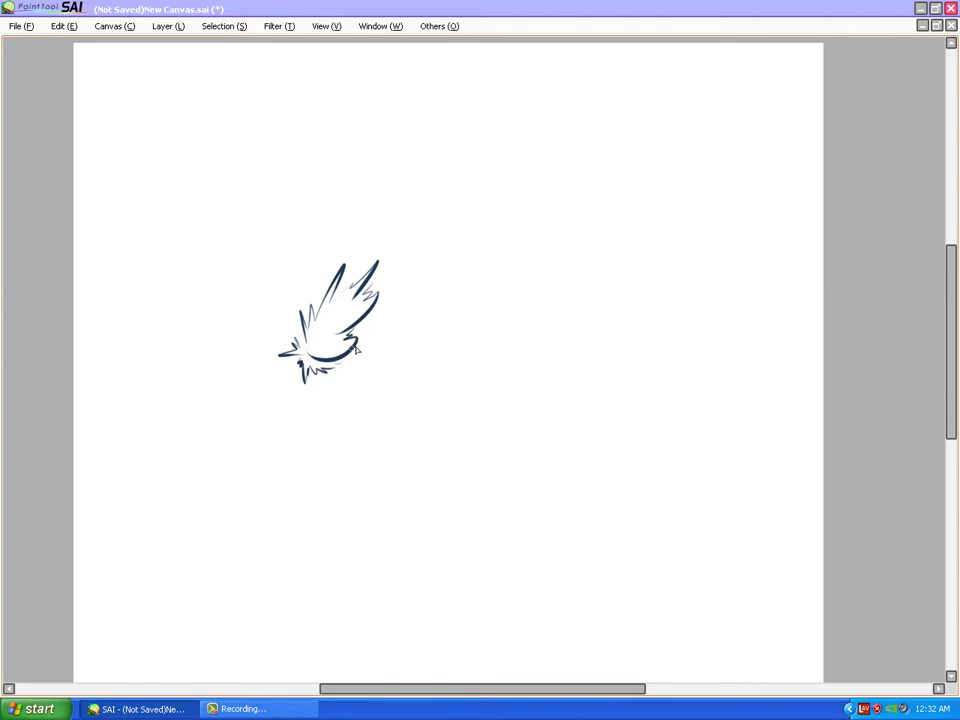
{"action": "key", "text": "Delete"}
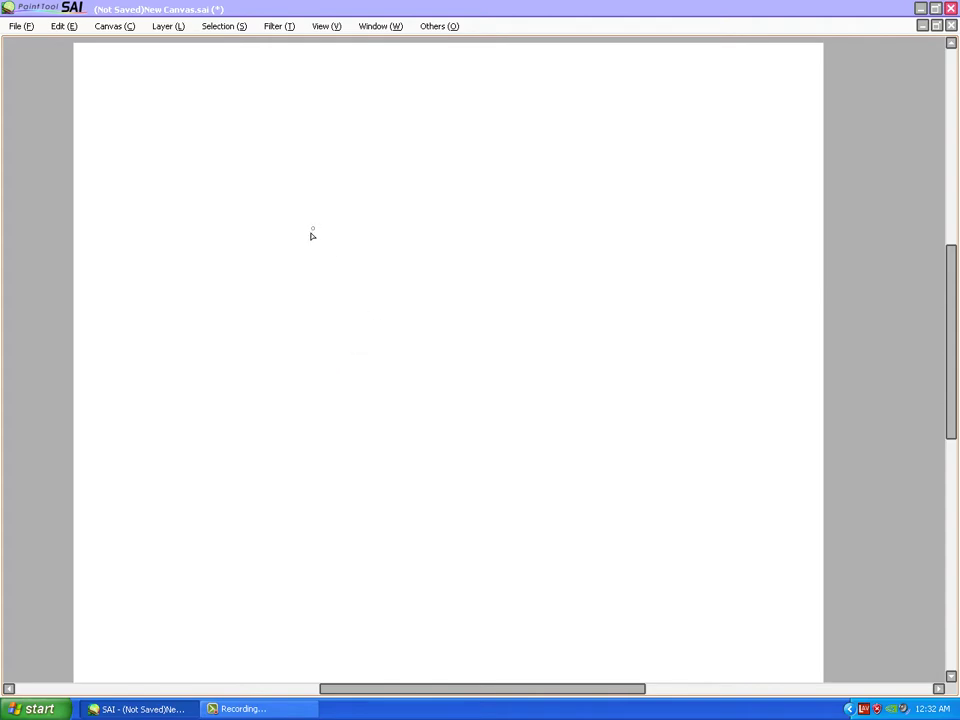
Sketch a character's head as a loose oval with crossing curved face guidelines and a cheek and jaw line
{"action": "mouse_move", "coordinate": [408, 206]}
{"action": "left_mouse_down"}
{"action": "mouse_move", "coordinate": [469, 253]}
{"action": "mouse_move", "coordinate": [409, 186]}
{"action": "mouse_move", "coordinate": [336, 216]}
{"action": "mouse_move", "coordinate": [327, 353]}
{"action": "mouse_move", "coordinate": [402, 374]}
{"action": "left_mouse_up"}
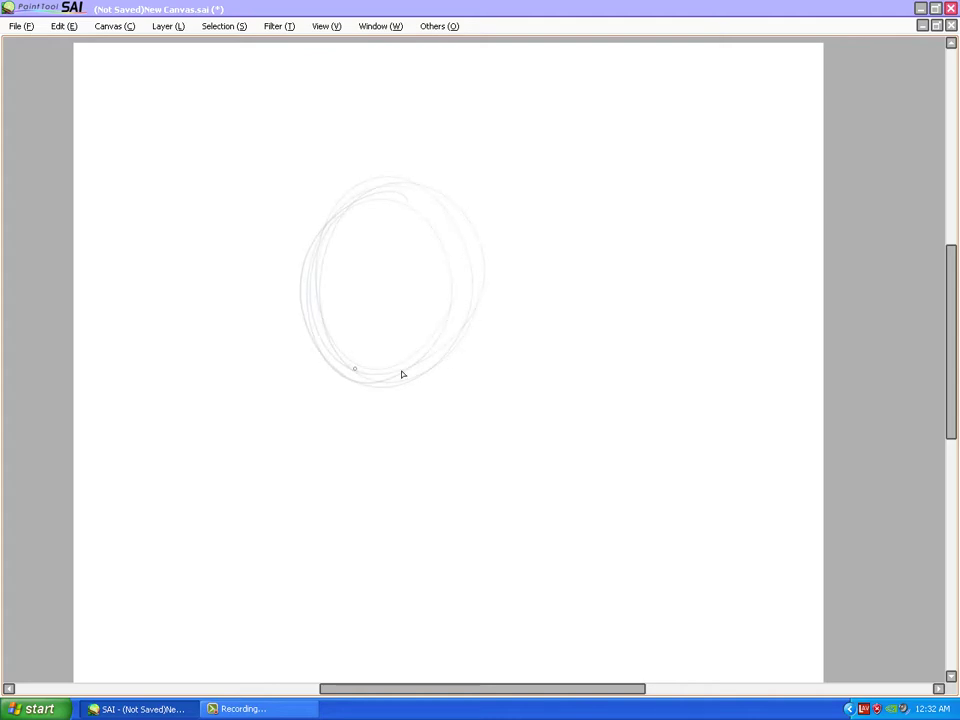
{"action": "left_click_drag", "start_coordinate": [386, 270], "coordinate": [394, 335]}
{"action": "left_click_drag", "start_coordinate": [364, 171], "coordinate": [409, 410]}
{"action": "left_click_drag", "start_coordinate": [283, 377], "coordinate": [488, 273]}
{"action": "left_click_drag", "start_coordinate": [330, 333], "coordinate": [498, 276]}
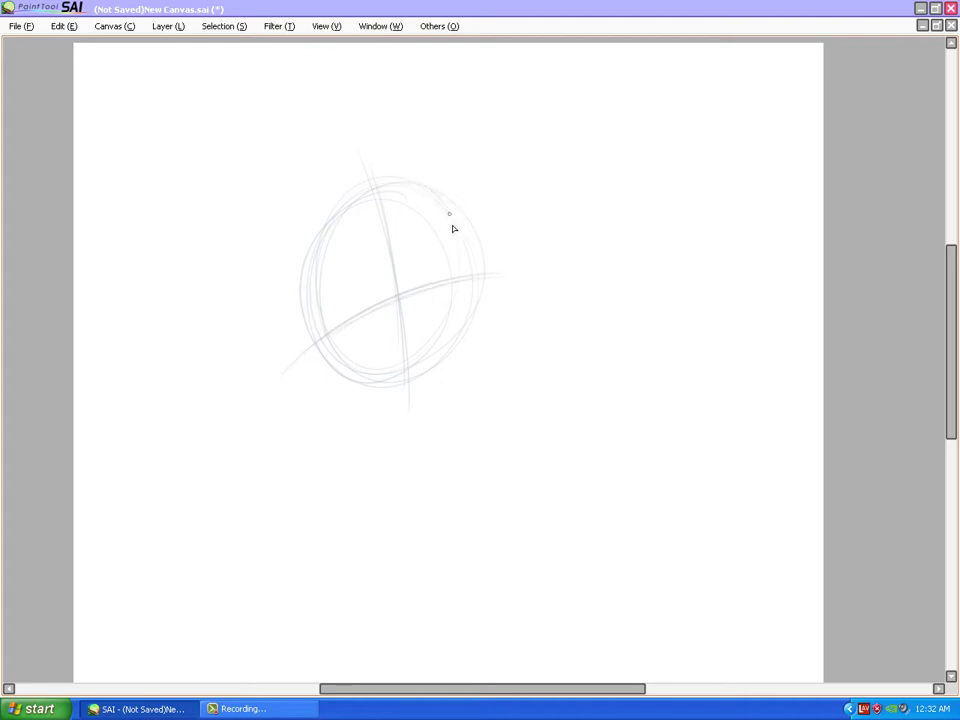
{"action": "mouse_move", "coordinate": [453, 210]}
{"action": "left_mouse_down"}
{"action": "mouse_move", "coordinate": [467, 272]}
{"action": "mouse_move", "coordinate": [456, 248]}
{"action": "mouse_move", "coordinate": [477, 280]}
{"action": "mouse_move", "coordinate": [451, 356]}
{"action": "left_mouse_up"}
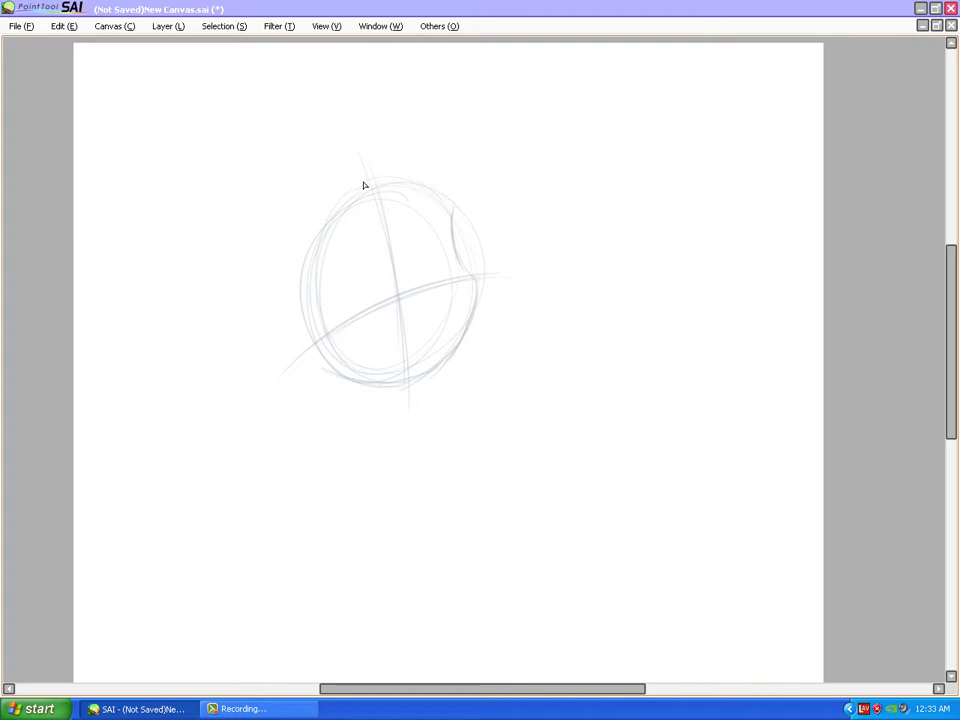
Sketch parted bangs framing the face, the rounded outer hair outline and a small tuft on the crown
{"action": "left_click_drag", "start_coordinate": [376, 162], "coordinate": [366, 277]}
{"action": "left_click_drag", "start_coordinate": [378, 208], "coordinate": [330, 356]}
{"action": "mouse_move", "coordinate": [346, 292]}
{"action": "left_mouse_down"}
{"action": "mouse_move", "coordinate": [331, 412]}
{"action": "mouse_move", "coordinate": [316, 204]}
{"action": "left_mouse_up"}
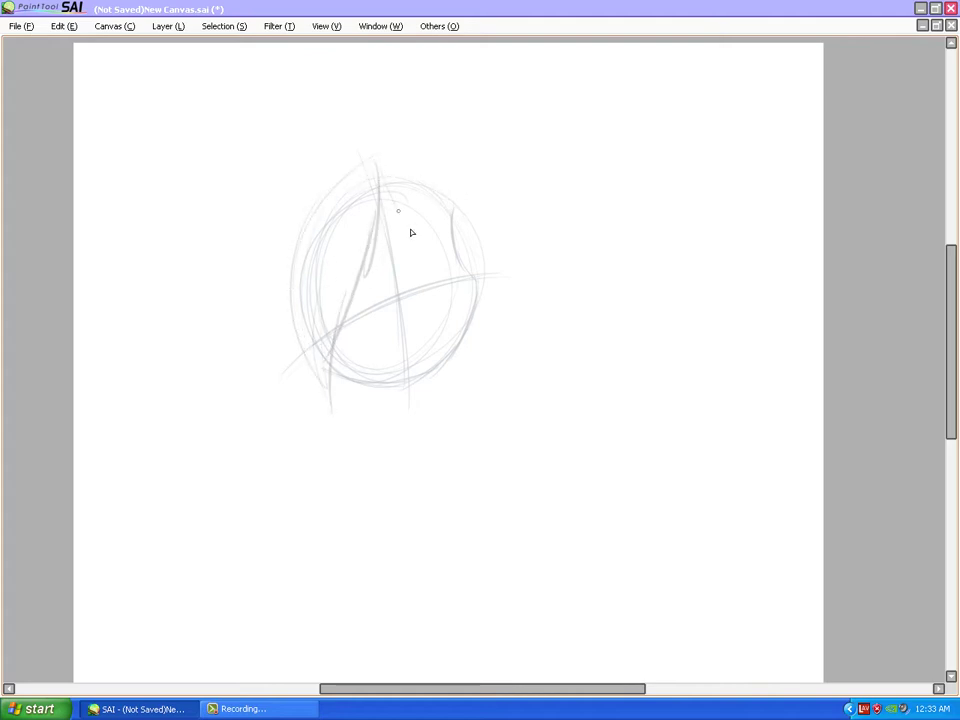
{"action": "left_click_drag", "start_coordinate": [392, 206], "coordinate": [476, 258]}
{"action": "mouse_move", "coordinate": [487, 328]}
{"action": "left_mouse_down"}
{"action": "mouse_move", "coordinate": [495, 220]}
{"action": "mouse_move", "coordinate": [492, 243]}
{"action": "mouse_move", "coordinate": [377, 163]}
{"action": "left_mouse_up"}
{"action": "mouse_move", "coordinate": [379, 107]}
{"action": "left_mouse_down"}
{"action": "mouse_move", "coordinate": [372, 139]}
{"action": "mouse_move", "coordinate": [354, 126]}
{"action": "mouse_move", "coordinate": [340, 132]}
{"action": "mouse_move", "coordinate": [366, 158]}
{"action": "left_mouse_up"}
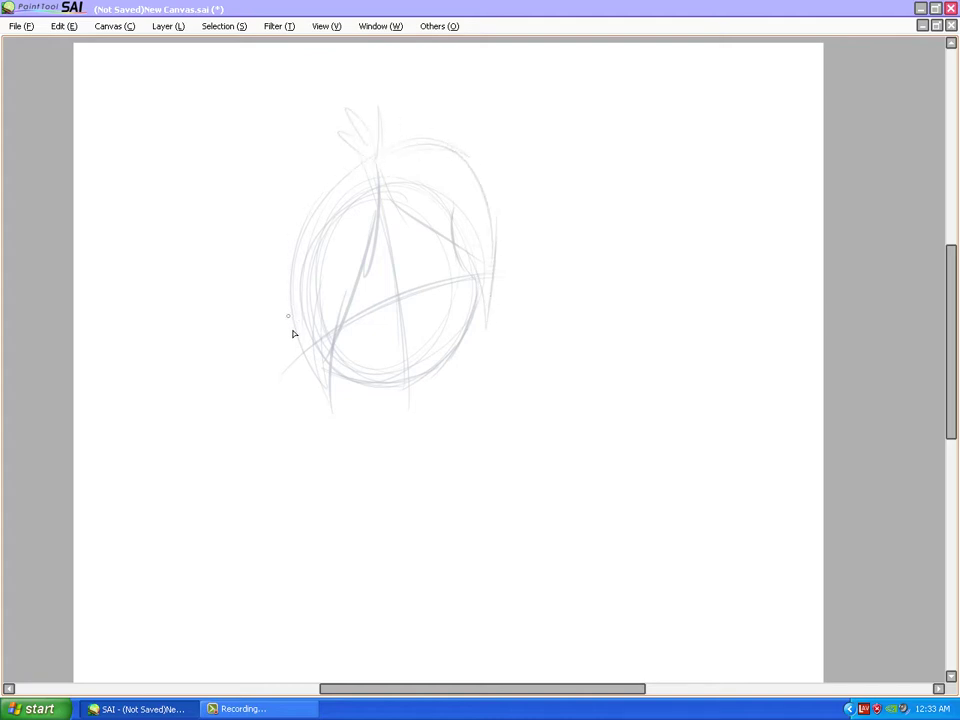
Sketch two pointed animal ears on either side of the head
{"action": "mouse_move", "coordinate": [287, 300]}
{"action": "left_mouse_down"}
{"action": "mouse_move", "coordinate": [275, 219]}
{"action": "mouse_move", "coordinate": [307, 109]}
{"action": "mouse_move", "coordinate": [327, 217]}
{"action": "mouse_move", "coordinate": [326, 172]}
{"action": "left_mouse_up"}
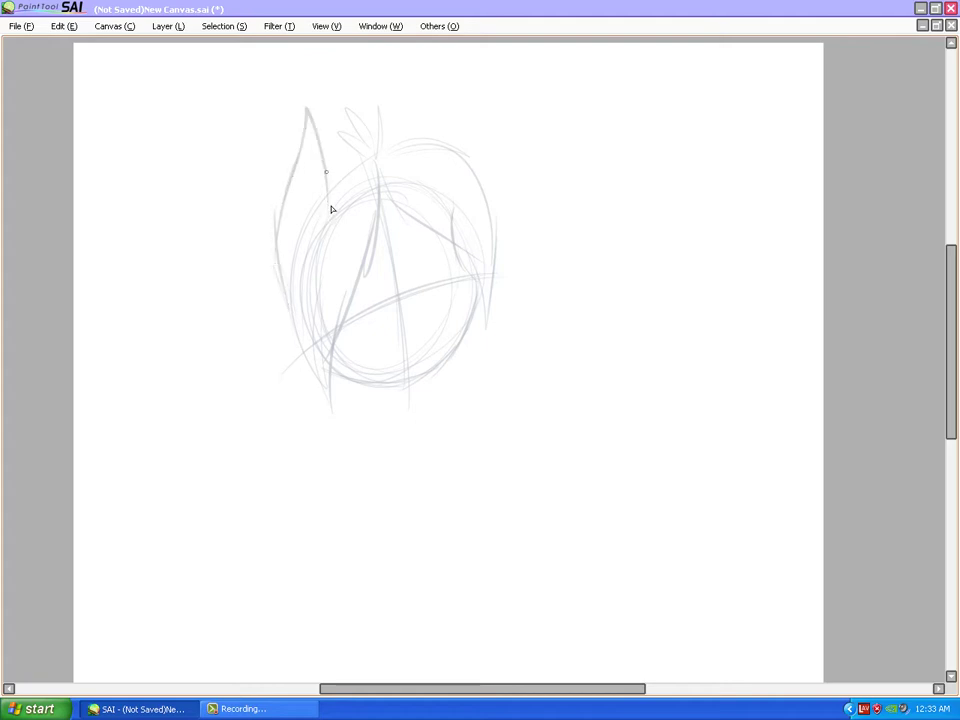
{"action": "left_click_drag", "start_coordinate": [309, 111], "coordinate": [320, 212]}
{"action": "mouse_move", "coordinate": [410, 160]}
{"action": "left_mouse_down"}
{"action": "mouse_move", "coordinate": [501, 115]}
{"action": "mouse_move", "coordinate": [485, 208]}
{"action": "mouse_move", "coordinate": [463, 246]}
{"action": "left_mouse_up"}
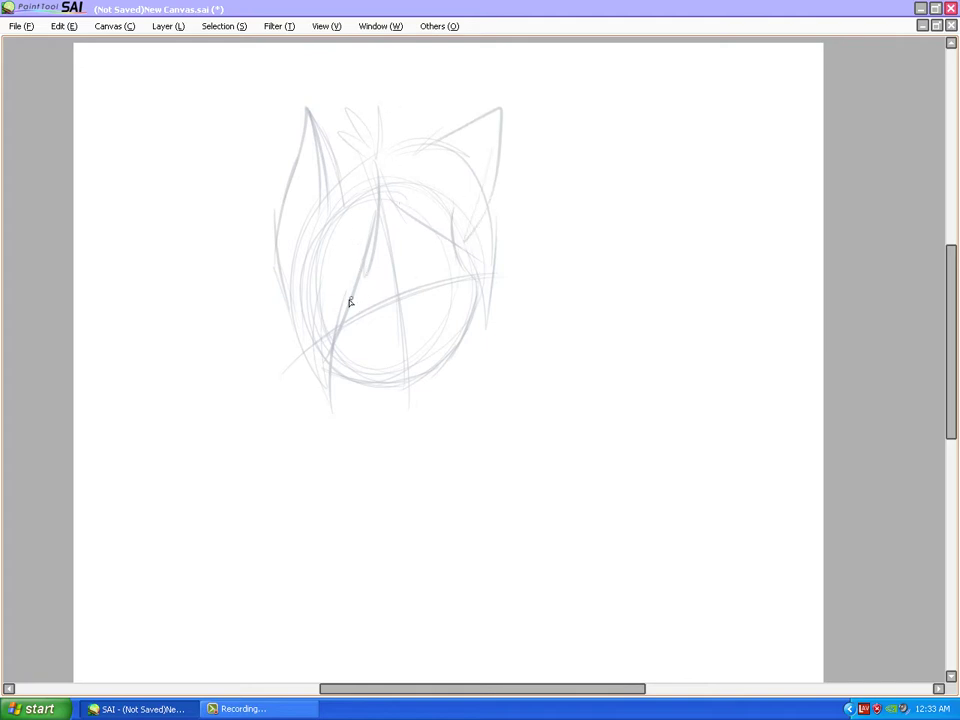
Sketch the face with two shaded oval eyes, a small nose, an open smiling mouth and arched eyebrows
{"action": "mouse_move", "coordinate": [351, 302]}
{"action": "left_mouse_down"}
{"action": "mouse_move", "coordinate": [382, 312]}
{"action": "mouse_move", "coordinate": [363, 265]}
{"action": "mouse_move", "coordinate": [338, 320]}
{"action": "mouse_move", "coordinate": [362, 268]}
{"action": "mouse_move", "coordinate": [376, 282]}
{"action": "mouse_move", "coordinate": [354, 270]}
{"action": "mouse_move", "coordinate": [346, 300]}
{"action": "mouse_move", "coordinate": [375, 317]}
{"action": "left_mouse_up"}
{"action": "mouse_move", "coordinate": [422, 285]}
{"action": "left_mouse_down"}
{"action": "mouse_move", "coordinate": [421, 255]}
{"action": "mouse_move", "coordinate": [448, 270]}
{"action": "mouse_move", "coordinate": [419, 275]}
{"action": "mouse_move", "coordinate": [435, 256]}
{"action": "mouse_move", "coordinate": [437, 312]}
{"action": "left_mouse_up"}
{"action": "mouse_move", "coordinate": [449, 364]}
{"action": "left_mouse_down"}
{"action": "mouse_move", "coordinate": [439, 337]}
{"action": "mouse_move", "coordinate": [414, 321]}
{"action": "mouse_move", "coordinate": [388, 326]}
{"action": "mouse_move", "coordinate": [388, 343]}
{"action": "mouse_move", "coordinate": [396, 340]}
{"action": "left_mouse_up"}
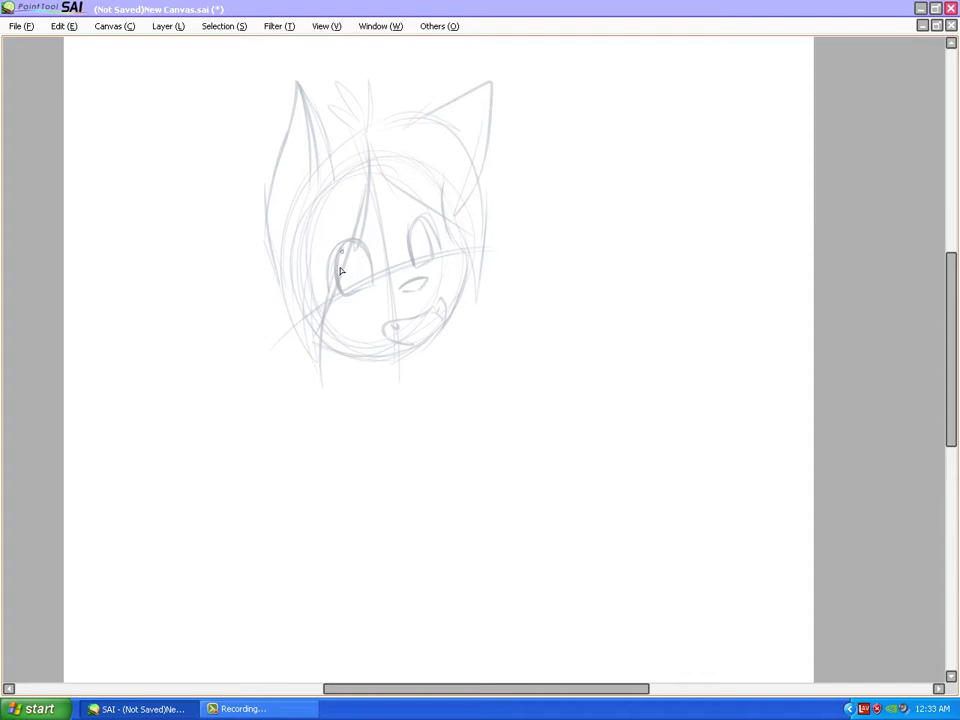
{"action": "mouse_move", "coordinate": [340, 267]}
{"action": "left_mouse_down"}
{"action": "mouse_move", "coordinate": [354, 267]}
{"action": "mouse_move", "coordinate": [353, 258]}
{"action": "mouse_move", "coordinate": [352, 289]}
{"action": "mouse_move", "coordinate": [361, 279]}
{"action": "mouse_move", "coordinate": [369, 286]}
{"action": "left_mouse_up"}
{"action": "mouse_move", "coordinate": [418, 229]}
{"action": "left_mouse_down"}
{"action": "mouse_move", "coordinate": [410, 250]}
{"action": "mouse_move", "coordinate": [425, 238]}
{"action": "mouse_move", "coordinate": [420, 270]}
{"action": "left_mouse_up"}
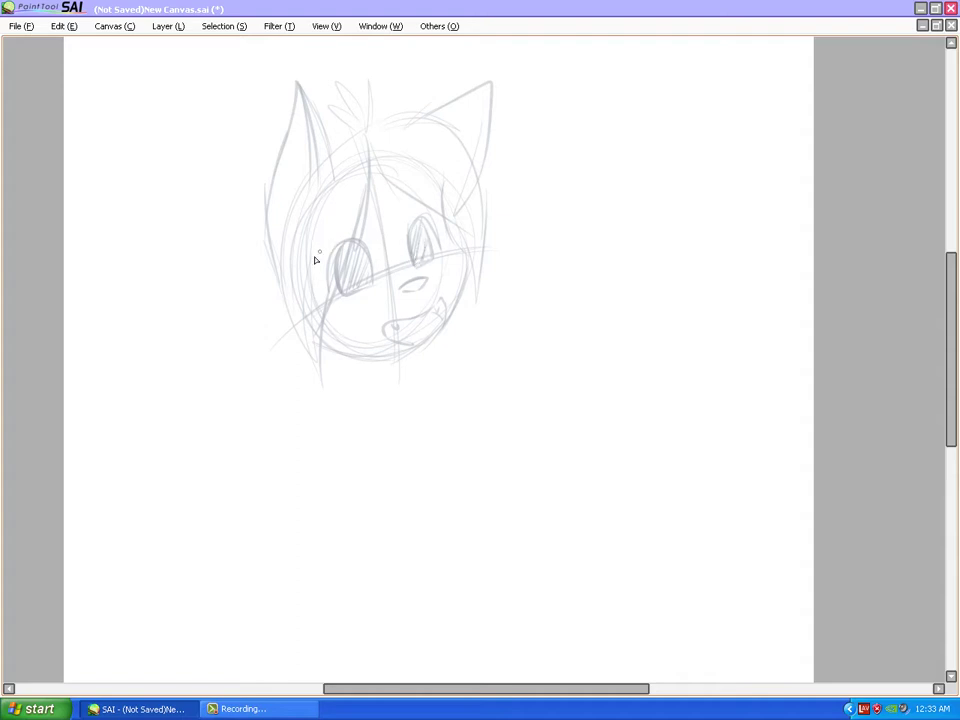
{"action": "mouse_move", "coordinate": [313, 252]}
{"action": "left_mouse_down"}
{"action": "mouse_move", "coordinate": [339, 214]}
{"action": "mouse_move", "coordinate": [397, 214]}
{"action": "mouse_move", "coordinate": [441, 193]}
{"action": "left_mouse_up"}
Touch up the crown tuft and add short hair strands along the outer side of the cheek
{"action": "left_click_drag", "start_coordinate": [328, 106], "coordinate": [362, 128]}
{"action": "left_click_drag", "start_coordinate": [291, 256], "coordinate": [283, 326]}
{"action": "left_click_drag", "start_coordinate": [291, 273], "coordinate": [300, 341]}
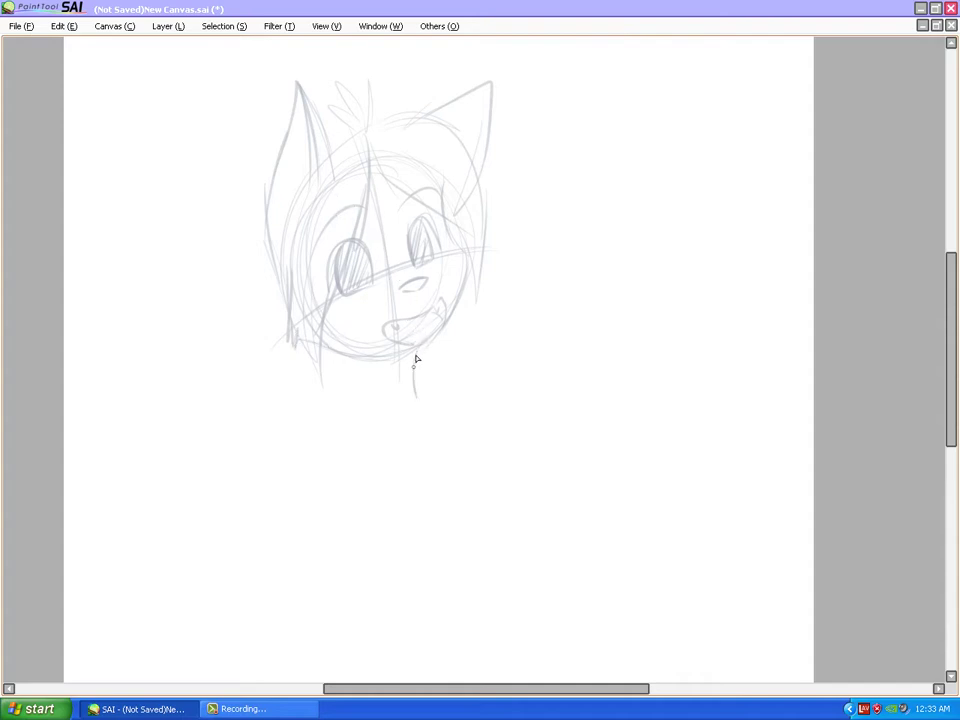
Sketch the neck, two oval shoulder joints joined by a slanted line, the torso's centre line and one torso side
{"action": "mouse_move", "coordinate": [413, 354]}
{"action": "left_mouse_down"}
{"action": "mouse_move", "coordinate": [418, 386]}
{"action": "mouse_move", "coordinate": [351, 420]}
{"action": "mouse_move", "coordinate": [353, 457]}
{"action": "left_mouse_up"}
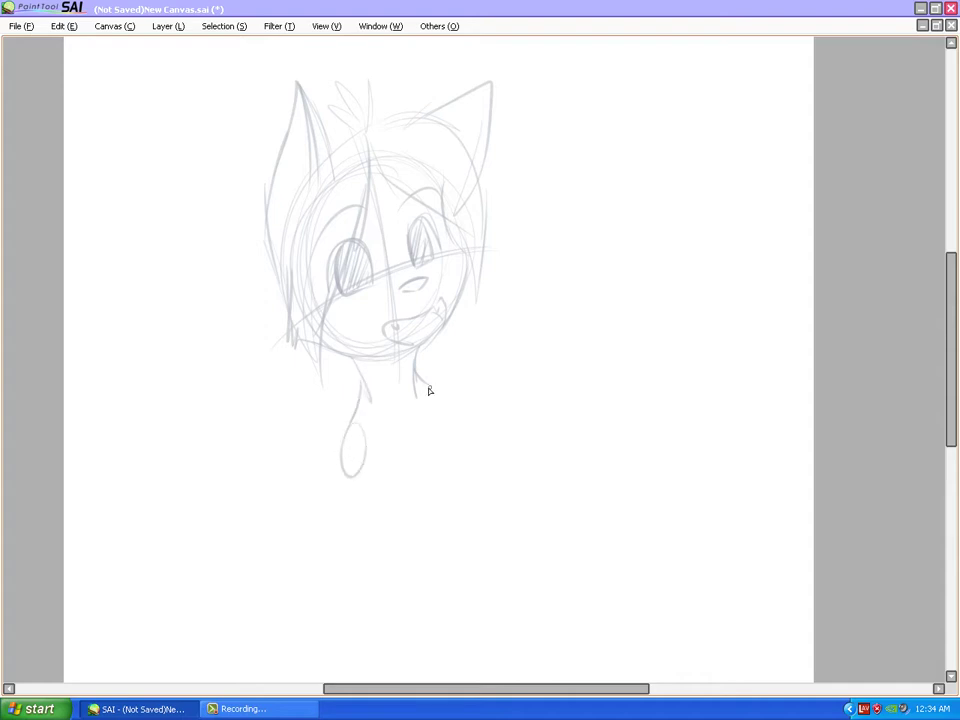
{"action": "mouse_move", "coordinate": [430, 391]}
{"action": "left_mouse_down"}
{"action": "mouse_move", "coordinate": [439, 392]}
{"action": "mouse_move", "coordinate": [417, 420]}
{"action": "left_mouse_up"}
{"action": "left_click_drag", "start_coordinate": [362, 446], "coordinate": [433, 400]}
{"action": "mouse_move", "coordinate": [450, 354]}
{"action": "left_mouse_down"}
{"action": "mouse_move", "coordinate": [431, 474]}
{"action": "mouse_move", "coordinate": [418, 414]}
{"action": "mouse_move", "coordinate": [317, 427]}
{"action": "left_mouse_up"}
{"action": "left_click_drag", "start_coordinate": [294, 384], "coordinate": [350, 525]}
{"action": "mouse_move", "coordinate": [368, 385]}
{"action": "left_mouse_down"}
{"action": "mouse_move", "coordinate": [377, 351]}
{"action": "mouse_move", "coordinate": [401, 440]}
{"action": "left_mouse_up"}
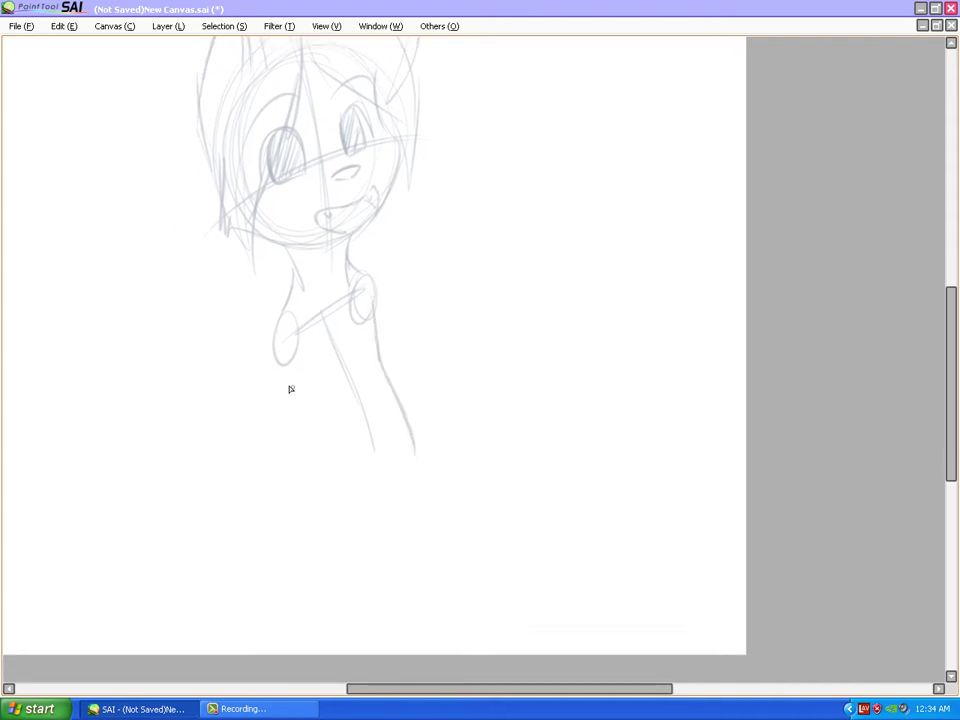
Sketch the other side of the torso with a narrowed waist and close the shape at the hips
{"action": "left_click_drag", "start_coordinate": [278, 372], "coordinate": [310, 388]}
{"action": "key", "text": "ctrl+z"}
{"action": "mouse_move", "coordinate": [292, 375]}
{"action": "left_mouse_down"}
{"action": "mouse_move", "coordinate": [311, 390]}
{"action": "mouse_move", "coordinate": [328, 448]}
{"action": "mouse_move", "coordinate": [322, 502]}
{"action": "left_mouse_up"}
{"action": "mouse_move", "coordinate": [414, 446]}
{"action": "left_mouse_down"}
{"action": "mouse_move", "coordinate": [417, 498]}
{"action": "mouse_move", "coordinate": [418, 490]}
{"action": "mouse_move", "coordinate": [389, 532]}
{"action": "left_mouse_up"}
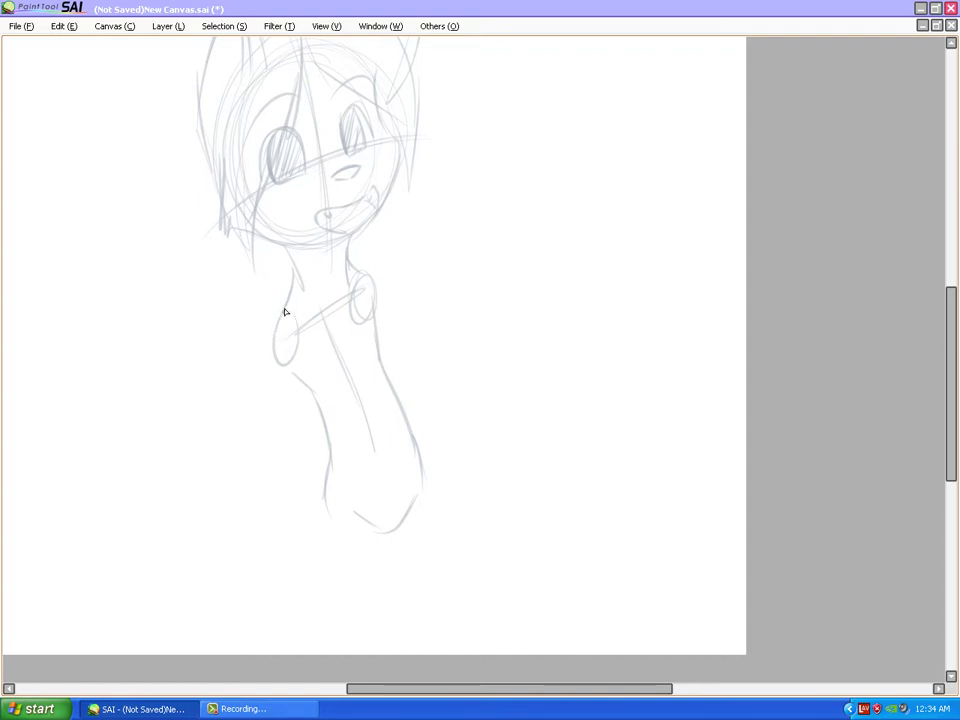
Sketch the two arms from the shoulders, extending one outward from the body down to the wrist
{"action": "mouse_move", "coordinate": [284, 307]}
{"action": "left_mouse_down"}
{"action": "mouse_move", "coordinate": [257, 370]}
{"action": "mouse_move", "coordinate": [273, 425]}
{"action": "mouse_move", "coordinate": [266, 362]}
{"action": "left_mouse_up"}
{"action": "left_click_drag", "start_coordinate": [357, 269], "coordinate": [401, 292]}
{"action": "mouse_move", "coordinate": [381, 288]}
{"action": "left_mouse_down"}
{"action": "mouse_move", "coordinate": [429, 369]}
{"action": "mouse_move", "coordinate": [471, 411]}
{"action": "left_mouse_up"}
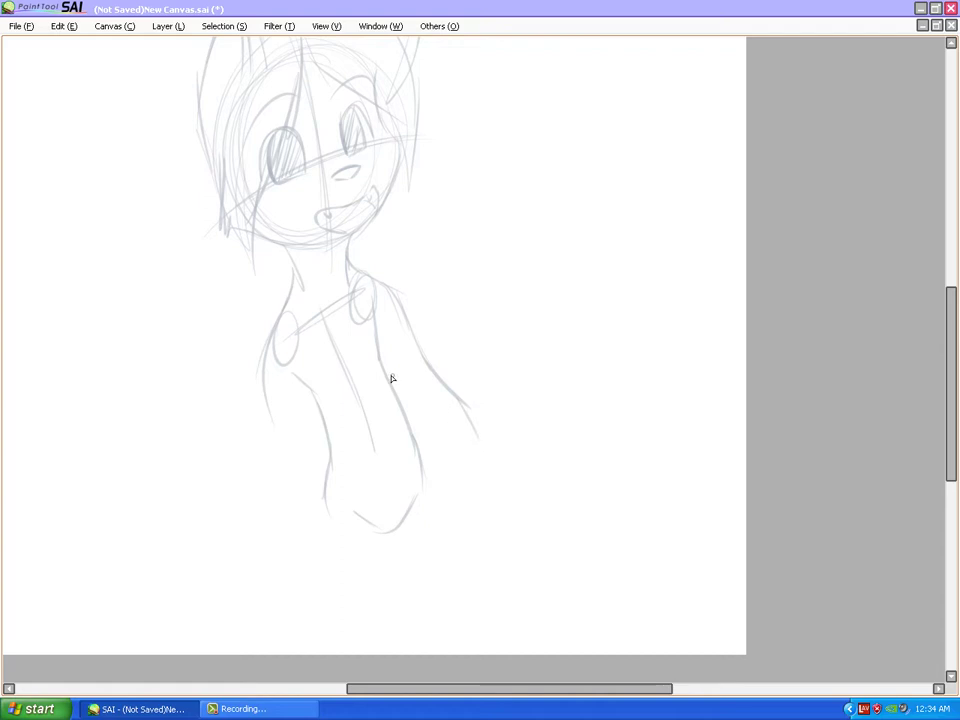
{"action": "left_click_drag", "start_coordinate": [392, 379], "coordinate": [461, 436]}
{"action": "key", "text": "ctrl+z"}
{"action": "left_click_drag", "start_coordinate": [390, 385], "coordinate": [460, 450]}
Try to sketch a blocky hand at the end of the outstretched arm, and undo its strokes
{"action": "mouse_move", "coordinate": [457, 451]}
{"action": "left_mouse_down"}
{"action": "mouse_move", "coordinate": [459, 476]}
{"action": "mouse_move", "coordinate": [506, 506]}
{"action": "mouse_move", "coordinate": [521, 478]}
{"action": "mouse_move", "coordinate": [477, 432]}
{"action": "left_mouse_up"}
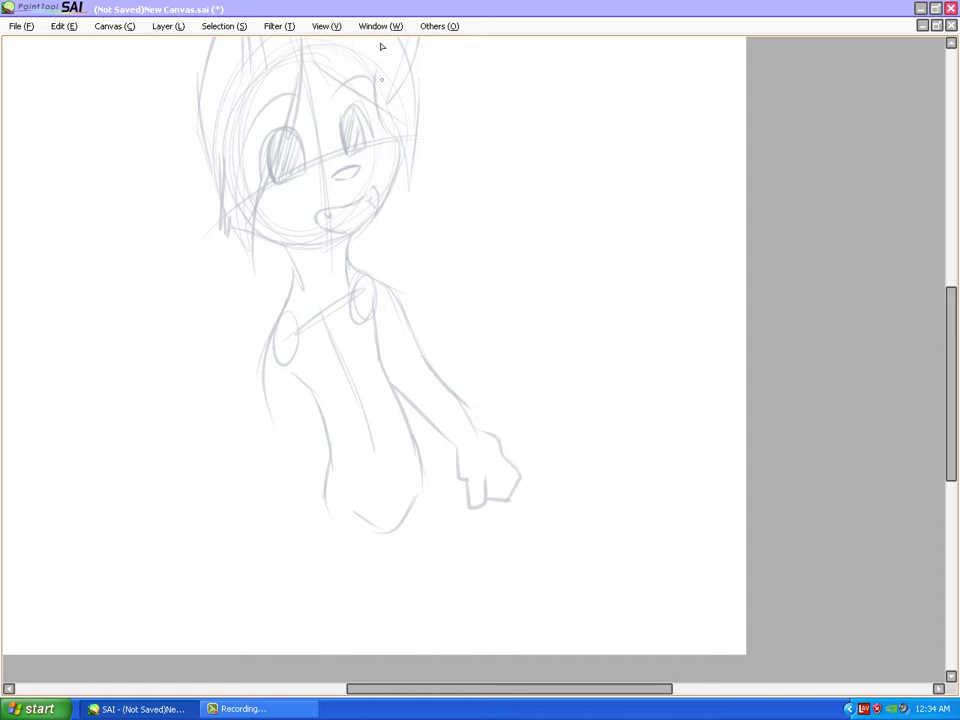
{"action": "key", "text": "ctrl+z"}
{"action": "key", "text": "ctrl+z"}
{"action": "key", "text": "ctrl+z"}
{"action": "key", "text": "ctrl+z"}
Sketch long hair with jagged ends hanging on one side of the neck and a shorter spiky lock on the other
{"action": "left_click_drag", "start_coordinate": [459, 333], "coordinate": [469, 388]}
{"action": "left_click_drag", "start_coordinate": [297, 427], "coordinate": [299, 410]}
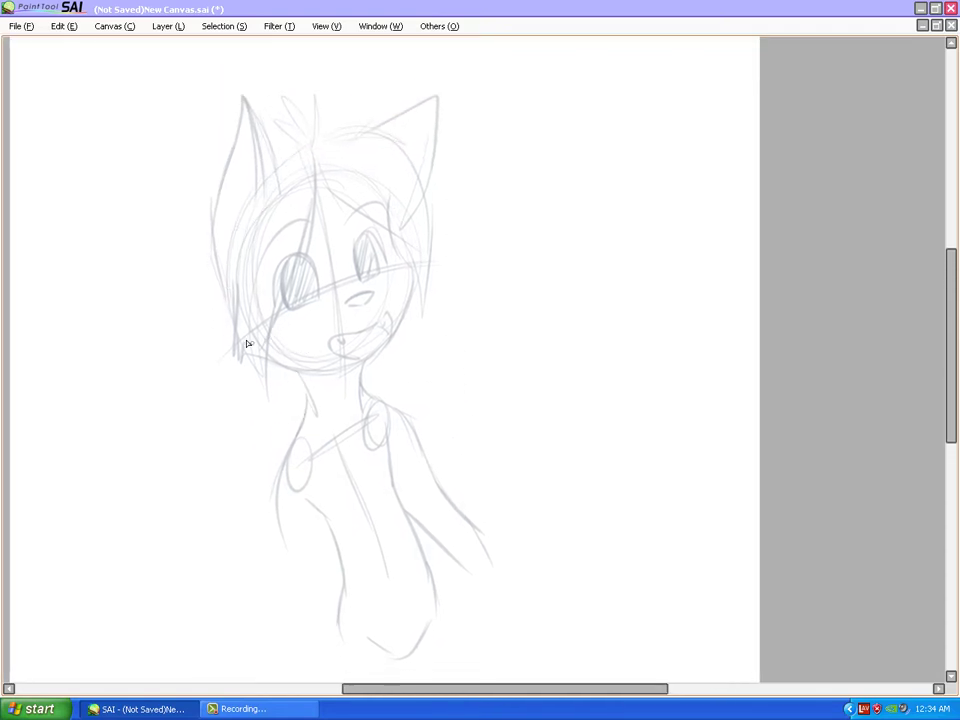
{"action": "mouse_move", "coordinate": [237, 335]}
{"action": "left_mouse_down"}
{"action": "mouse_move", "coordinate": [238, 462]}
{"action": "mouse_move", "coordinate": [225, 490]}
{"action": "left_mouse_up"}
{"action": "left_click_drag", "start_coordinate": [246, 430], "coordinate": [262, 485]}
{"action": "left_click_drag", "start_coordinate": [404, 353], "coordinate": [414, 405]}
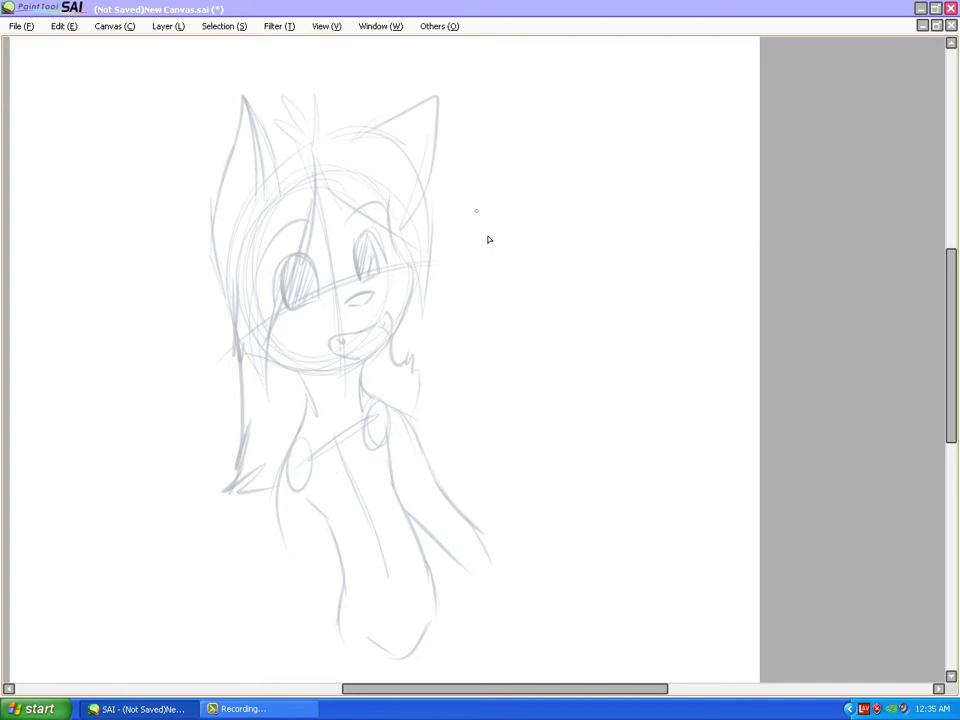
{"action": "left_click_drag", "start_coordinate": [420, 396], "coordinate": [420, 428]}
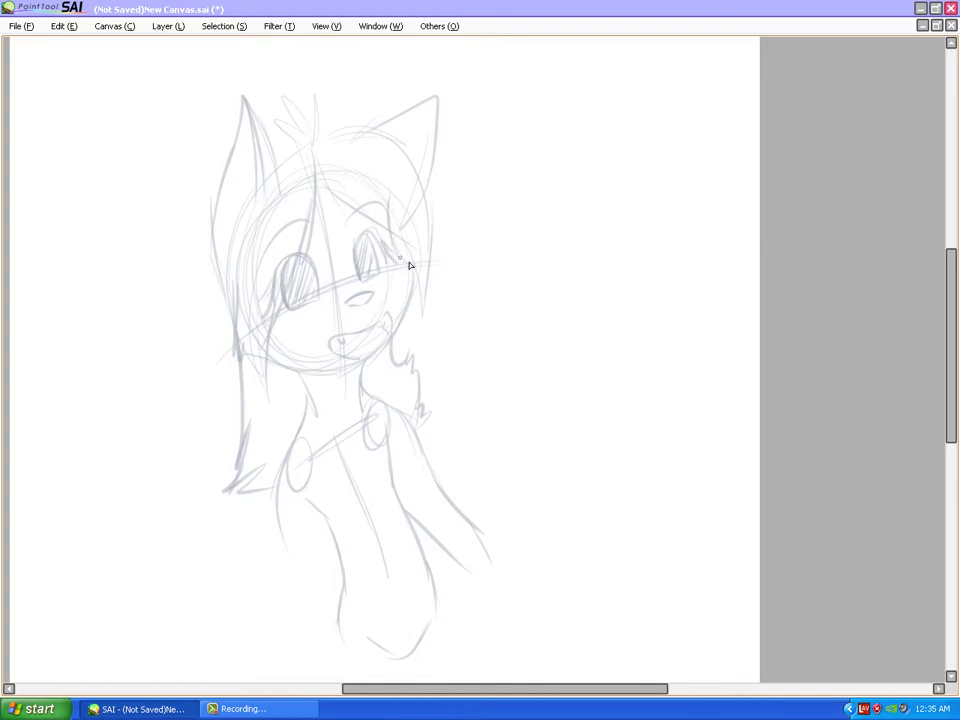
Clear the whole character sketch from the layer and leave the canvas blank
{"action": "key", "text": "Delete"}
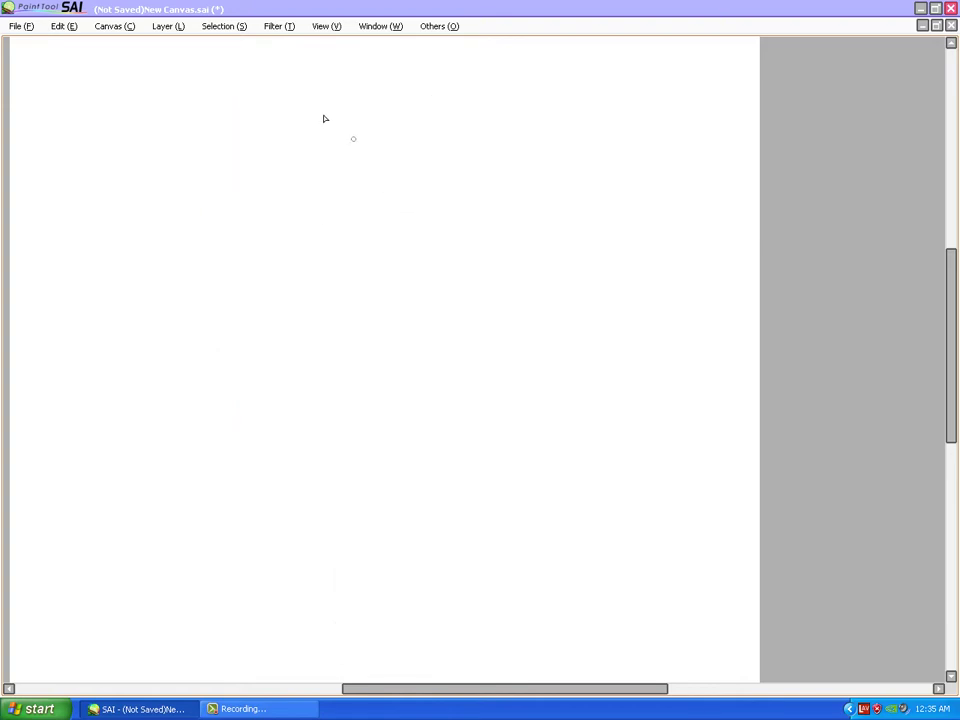
{"action": "mouse_move", "coordinate": [349, 289]}
{"action": "left_mouse_down"}
{"action": "mouse_move", "coordinate": [409, 303]}
{"action": "mouse_move", "coordinate": [403, 332]}
{"action": "left_mouse_up"}
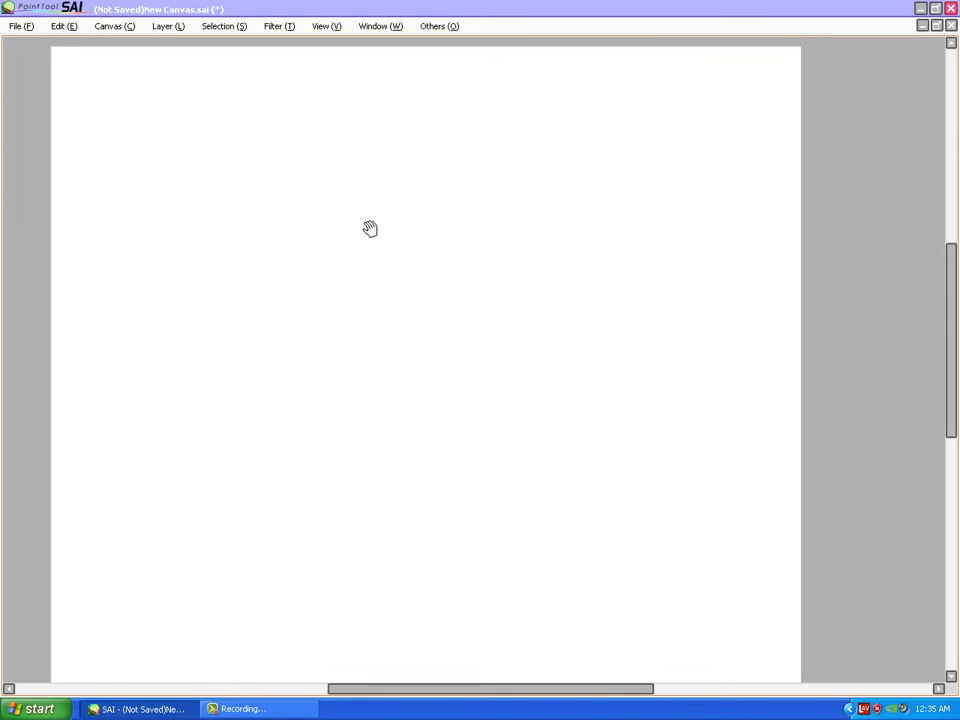
{"action": "mouse_move", "coordinate": [300, 394]}
{"action": "left_mouse_down"}
{"action": "mouse_move", "coordinate": [295, 357]}
{"action": "mouse_move", "coordinate": [321, 329]}
{"action": "mouse_move", "coordinate": [331, 336]}
{"action": "mouse_move", "coordinate": [309, 336]}
{"action": "mouse_move", "coordinate": [305, 354]}
{"action": "mouse_move", "coordinate": [315, 395]}
{"action": "left_mouse_up"}
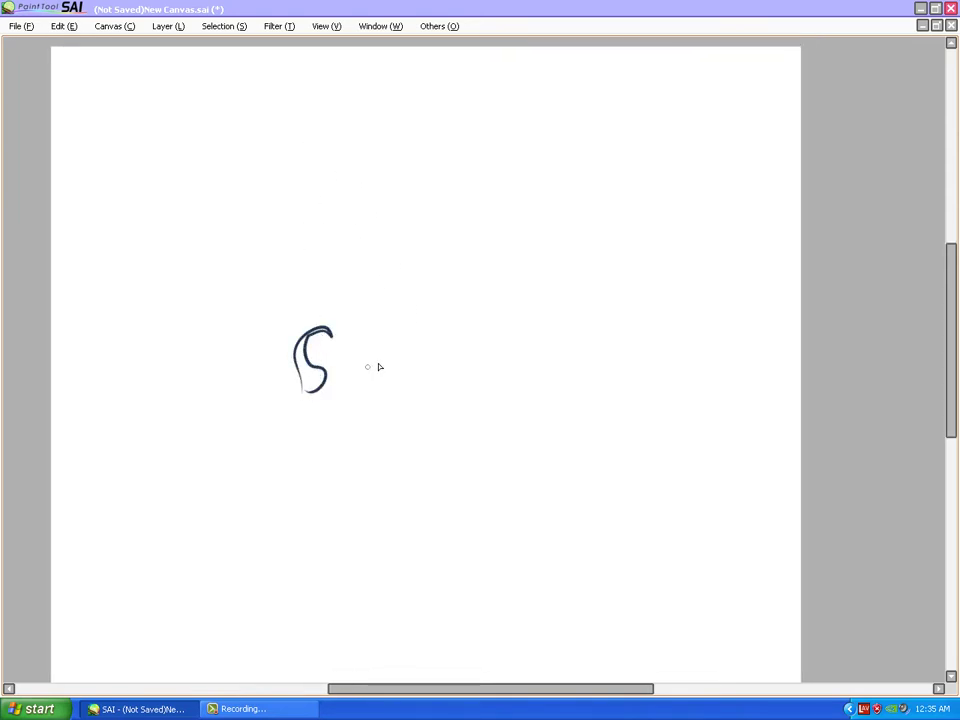
{"action": "key", "text": "ctrl+z"}
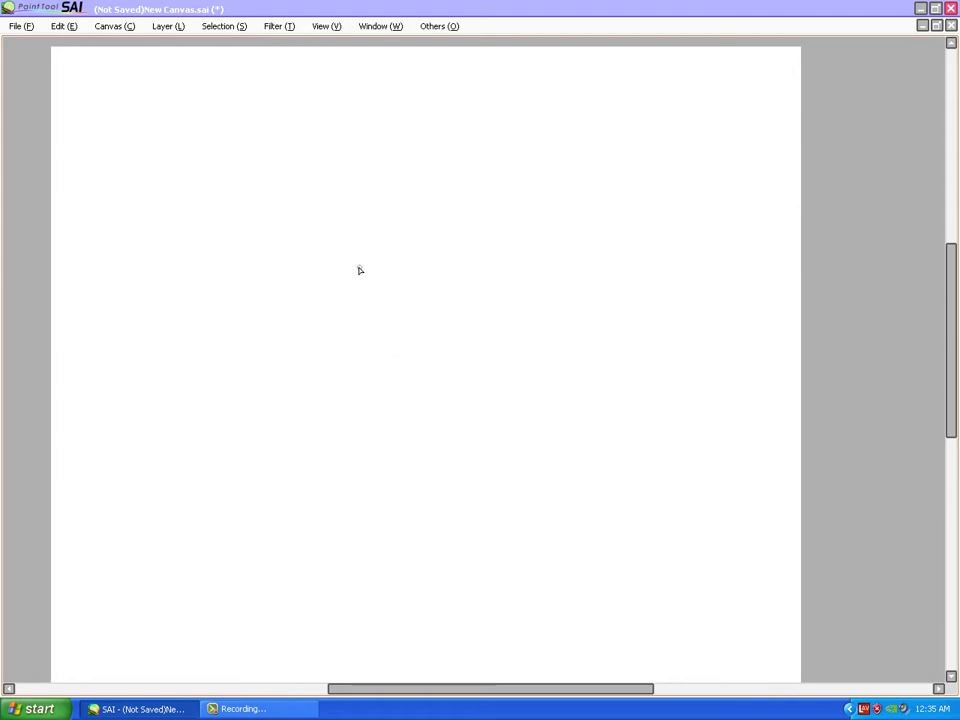
Draw a cartoon head with round eyes, a bulbous nose, a pointed hairline, a rounded jaw and a small ear
{"action": "mouse_move", "coordinate": [360, 270]}
{"action": "left_mouse_down"}
{"action": "mouse_move", "coordinate": [352, 280]}
{"action": "mouse_move", "coordinate": [380, 277]}
{"action": "mouse_move", "coordinate": [377, 265]}
{"action": "left_mouse_up"}
{"action": "mouse_move", "coordinate": [384, 270]}
{"action": "left_mouse_down"}
{"action": "mouse_move", "coordinate": [398, 358]}
{"action": "mouse_move", "coordinate": [400, 349]}
{"action": "mouse_move", "coordinate": [384, 372]}
{"action": "mouse_move", "coordinate": [309, 358]}
{"action": "mouse_move", "coordinate": [326, 351]}
{"action": "mouse_move", "coordinate": [315, 346]}
{"action": "mouse_move", "coordinate": [301, 277]}
{"action": "mouse_move", "coordinate": [308, 250]}
{"action": "mouse_move", "coordinate": [360, 211]}
{"action": "mouse_move", "coordinate": [348, 230]}
{"action": "mouse_move", "coordinate": [394, 202]}
{"action": "mouse_move", "coordinate": [387, 247]}
{"action": "mouse_move", "coordinate": [401, 274]}
{"action": "mouse_move", "coordinate": [401, 322]}
{"action": "mouse_move", "coordinate": [405, 290]}
{"action": "left_mouse_up"}
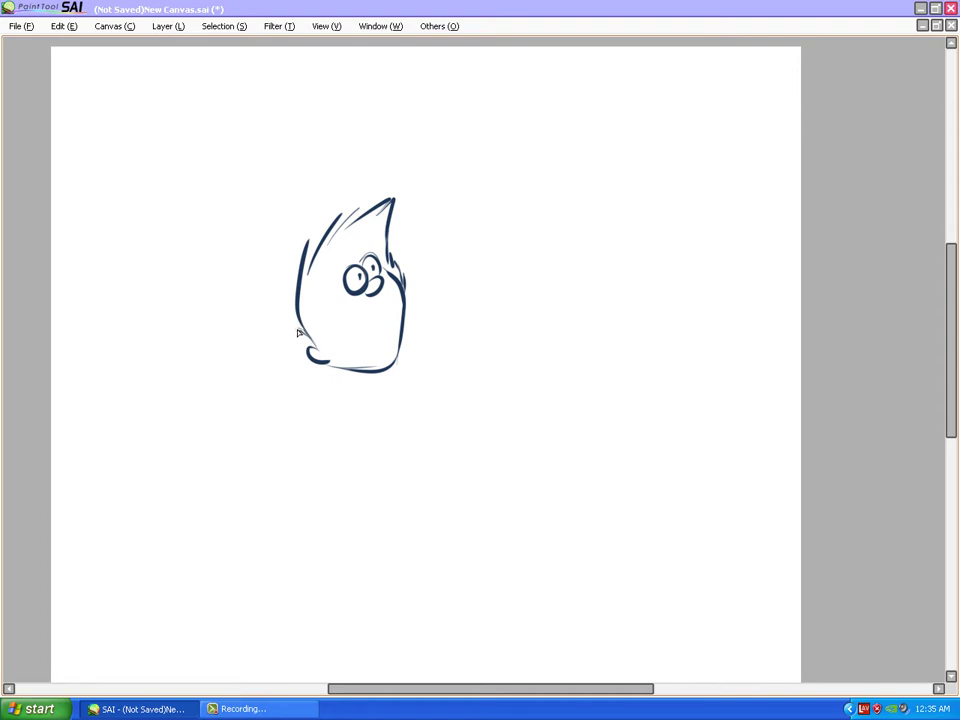
{"action": "left_click_drag", "start_coordinate": [298, 330], "coordinate": [309, 342]}
Draw the neck and a wide collar below the head, and add a short slanted mouth line
{"action": "mouse_move", "coordinate": [302, 337]}
{"action": "left_mouse_down"}
{"action": "mouse_move", "coordinate": [321, 367]}
{"action": "mouse_move", "coordinate": [373, 356]}
{"action": "mouse_move", "coordinate": [326, 367]}
{"action": "mouse_move", "coordinate": [360, 405]}
{"action": "mouse_move", "coordinate": [371, 378]}
{"action": "mouse_move", "coordinate": [341, 369]}
{"action": "mouse_move", "coordinate": [357, 405]}
{"action": "left_mouse_up"}
{"action": "mouse_move", "coordinate": [391, 366]}
{"action": "left_mouse_down"}
{"action": "mouse_move", "coordinate": [399, 383]}
{"action": "mouse_move", "coordinate": [416, 377]}
{"action": "left_mouse_up"}
{"action": "left_click_drag", "start_coordinate": [353, 392], "coordinate": [349, 414]}
{"action": "left_click_drag", "start_coordinate": [390, 303], "coordinate": [377, 319]}
{"action": "mouse_move", "coordinate": [350, 403]}
{"action": "left_mouse_down"}
{"action": "mouse_move", "coordinate": [333, 422]}
{"action": "mouse_move", "coordinate": [347, 414]}
{"action": "mouse_move", "coordinate": [340, 428]}
{"action": "mouse_move", "coordinate": [404, 418]}
{"action": "mouse_move", "coordinate": [431, 388]}
{"action": "mouse_move", "coordinate": [427, 375]}
{"action": "mouse_move", "coordinate": [407, 370]}
{"action": "left_mouse_up"}
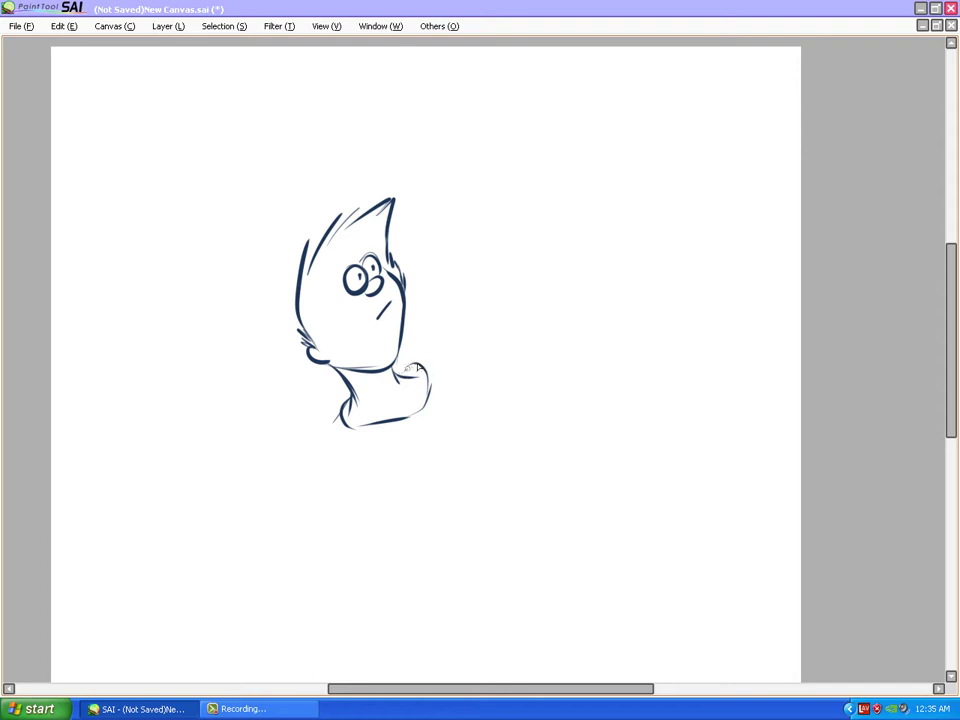
Draw an angular shoulder and chest outline around the collar to finish the bust
{"action": "mouse_move", "coordinate": [372, 416]}
{"action": "left_mouse_down"}
{"action": "mouse_move", "coordinate": [433, 379]}
{"action": "mouse_move", "coordinate": [425, 369]}
{"action": "mouse_move", "coordinate": [466, 366]}
{"action": "left_mouse_up"}
{"action": "mouse_move", "coordinate": [338, 420]}
{"action": "left_mouse_down"}
{"action": "mouse_move", "coordinate": [381, 475]}
{"action": "mouse_move", "coordinate": [430, 443]}
{"action": "left_mouse_up"}
{"action": "left_click_drag", "start_coordinate": [465, 372], "coordinate": [433, 440]}
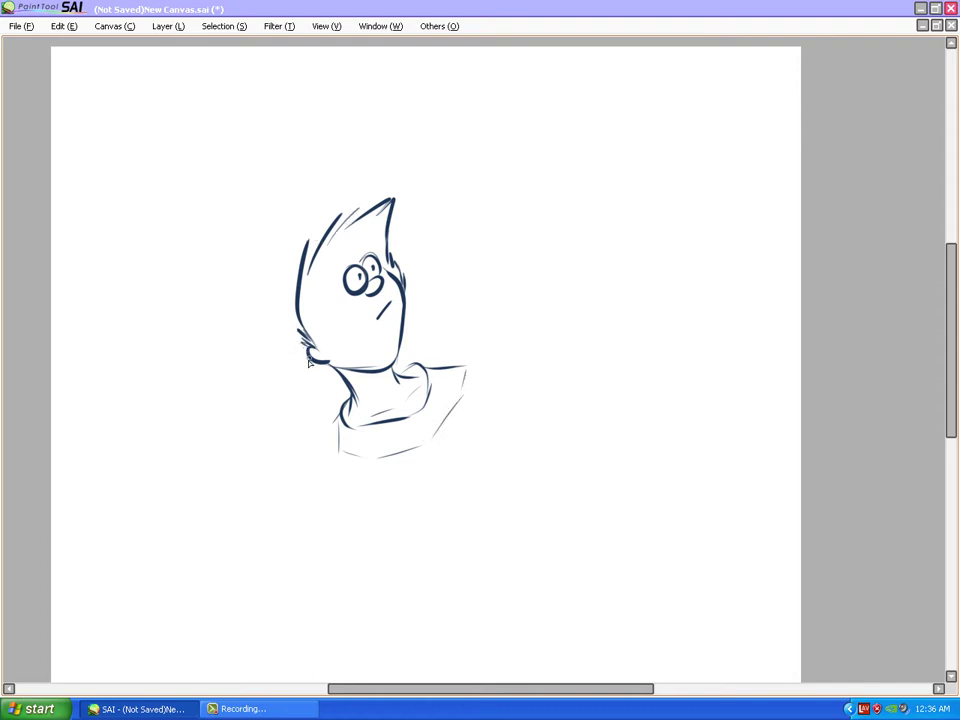
Draw tall spiky hair around the head, ending in a small jagged tuft beside the cheek
{"action": "mouse_move", "coordinate": [289, 355]}
{"action": "left_mouse_down"}
{"action": "mouse_move", "coordinate": [274, 250]}
{"action": "mouse_move", "coordinate": [284, 290]}
{"action": "left_mouse_up"}
{"action": "left_click_drag", "start_coordinate": [285, 282], "coordinate": [313, 185]}
{"action": "mouse_move", "coordinate": [313, 186]}
{"action": "left_mouse_down"}
{"action": "mouse_move", "coordinate": [303, 232]}
{"action": "mouse_move", "coordinate": [396, 154]}
{"action": "mouse_move", "coordinate": [411, 186]}
{"action": "mouse_move", "coordinate": [409, 290]}
{"action": "mouse_move", "coordinate": [422, 305]}
{"action": "mouse_move", "coordinate": [410, 322]}
{"action": "left_mouse_up"}
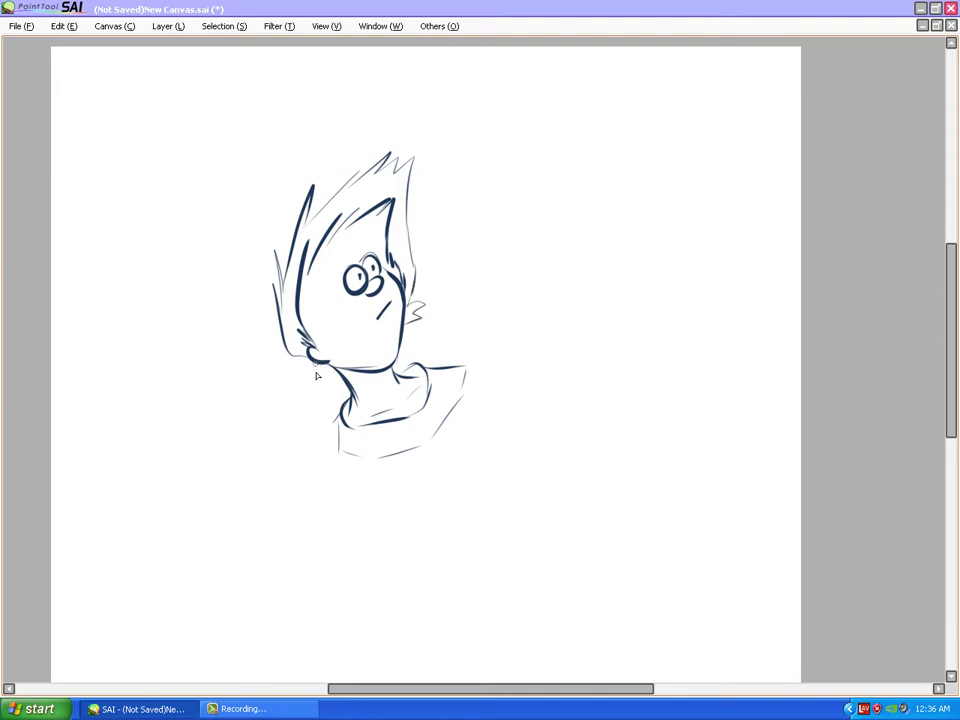
Add a jagged hair tuft behind the bust's neck and two small arched eyebrows above the eyes
{"action": "left_click_drag", "start_coordinate": [317, 370], "coordinate": [330, 395]}
{"action": "left_click_drag", "start_coordinate": [331, 268], "coordinate": [373, 238]}
Draw a small slanted, eraser-like block beside the head, with a band near its end and jagged surface details
{"action": "mouse_move", "coordinate": [481, 308]}
{"action": "left_mouse_down"}
{"action": "mouse_move", "coordinate": [549, 253]}
{"action": "mouse_move", "coordinate": [494, 318]}
{"action": "left_mouse_up"}
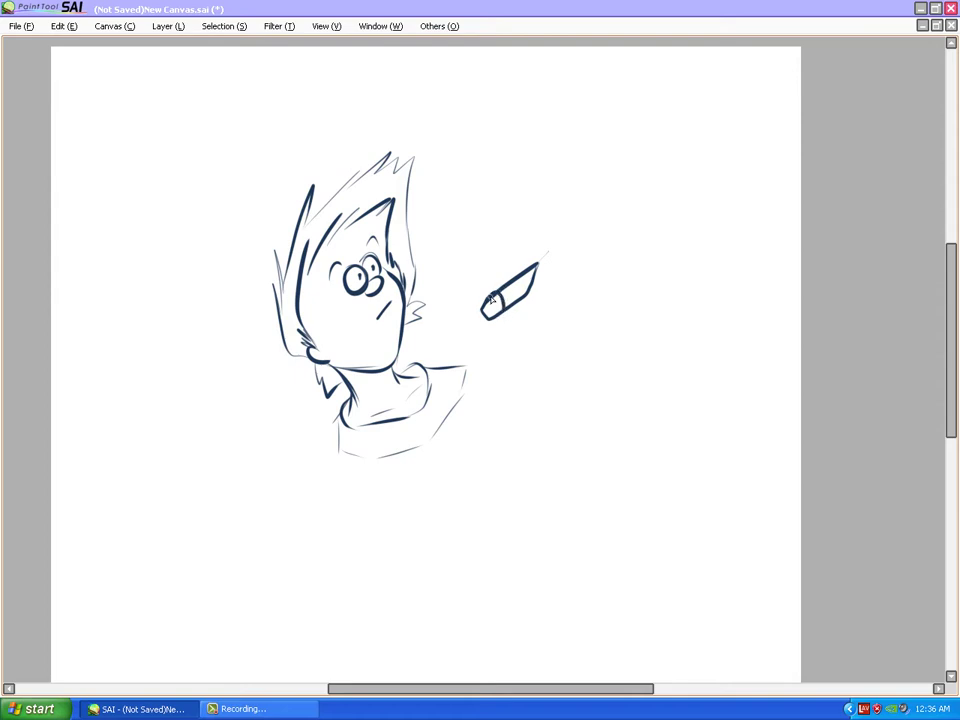
{"action": "mouse_move", "coordinate": [522, 275]}
{"action": "left_mouse_down"}
{"action": "mouse_move", "coordinate": [532, 267]}
{"action": "mouse_move", "coordinate": [489, 299]}
{"action": "left_mouse_up"}
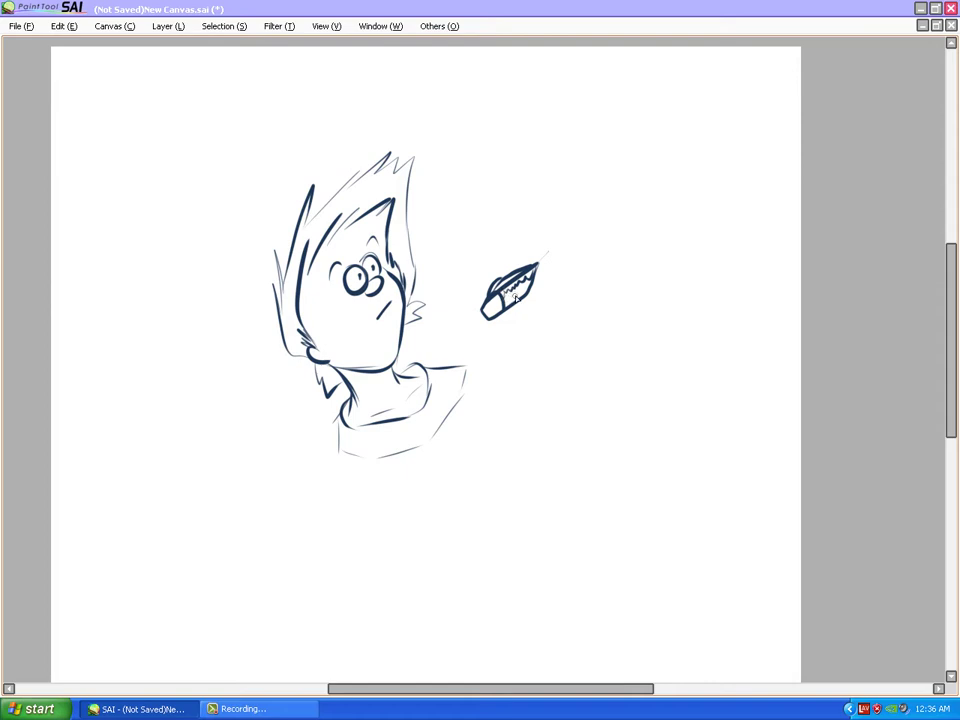
{"action": "left_click_drag", "start_coordinate": [487, 307], "coordinate": [493, 304]}
Draw a furry tail shape behind the bust, tapering to a downward point, with a curled tuft and inner fur strokes
{"action": "mouse_move", "coordinate": [207, 322]}
{"action": "left_mouse_down"}
{"action": "mouse_move", "coordinate": [201, 377]}
{"action": "mouse_move", "coordinate": [213, 412]}
{"action": "left_mouse_up"}
{"action": "mouse_move", "coordinate": [199, 354]}
{"action": "left_mouse_down"}
{"action": "mouse_move", "coordinate": [254, 483]}
{"action": "mouse_move", "coordinate": [255, 457]}
{"action": "mouse_move", "coordinate": [258, 489]}
{"action": "mouse_move", "coordinate": [268, 399]}
{"action": "left_mouse_up"}
{"action": "mouse_move", "coordinate": [268, 399]}
{"action": "left_mouse_down"}
{"action": "mouse_move", "coordinate": [270, 454]}
{"action": "mouse_move", "coordinate": [277, 370]}
{"action": "mouse_move", "coordinate": [280, 387]}
{"action": "mouse_move", "coordinate": [280, 379]}
{"action": "mouse_move", "coordinate": [254, 328]}
{"action": "left_mouse_up"}
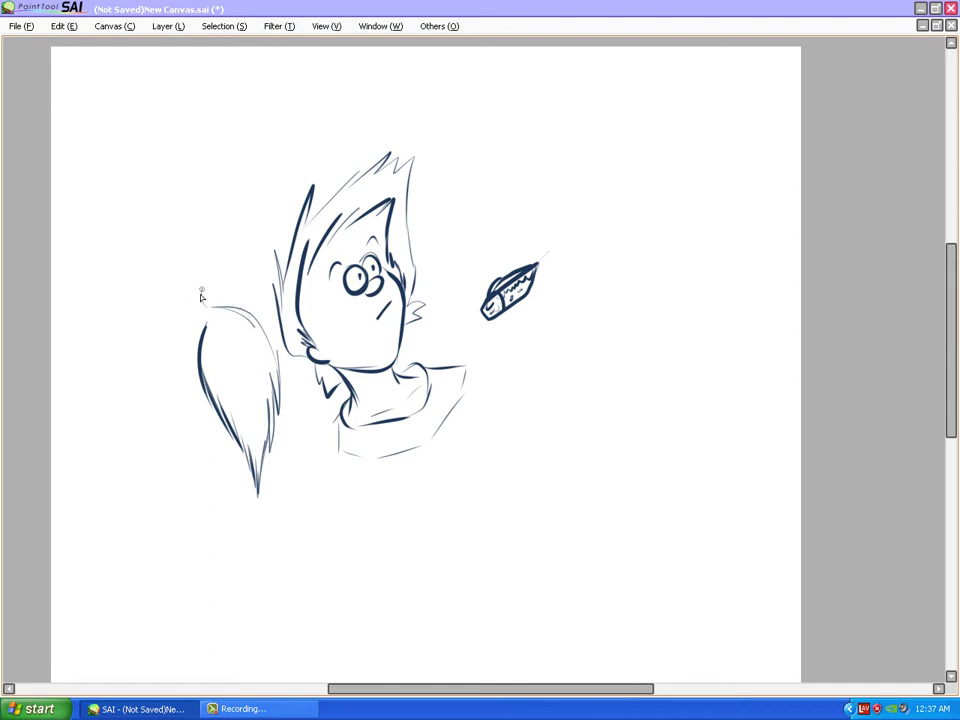
{"action": "mouse_move", "coordinate": [200, 292]}
{"action": "left_mouse_down"}
{"action": "mouse_move", "coordinate": [215, 346]}
{"action": "mouse_move", "coordinate": [234, 356]}
{"action": "mouse_move", "coordinate": [254, 362]}
{"action": "left_mouse_up"}
{"action": "mouse_move", "coordinate": [237, 321]}
{"action": "left_mouse_down"}
{"action": "mouse_move", "coordinate": [254, 368]}
{"action": "mouse_move", "coordinate": [254, 352]}
{"action": "mouse_move", "coordinate": [221, 381]}
{"action": "mouse_move", "coordinate": [237, 404]}
{"action": "left_mouse_up"}
{"action": "left_click_drag", "start_coordinate": [239, 398], "coordinate": [247, 428]}
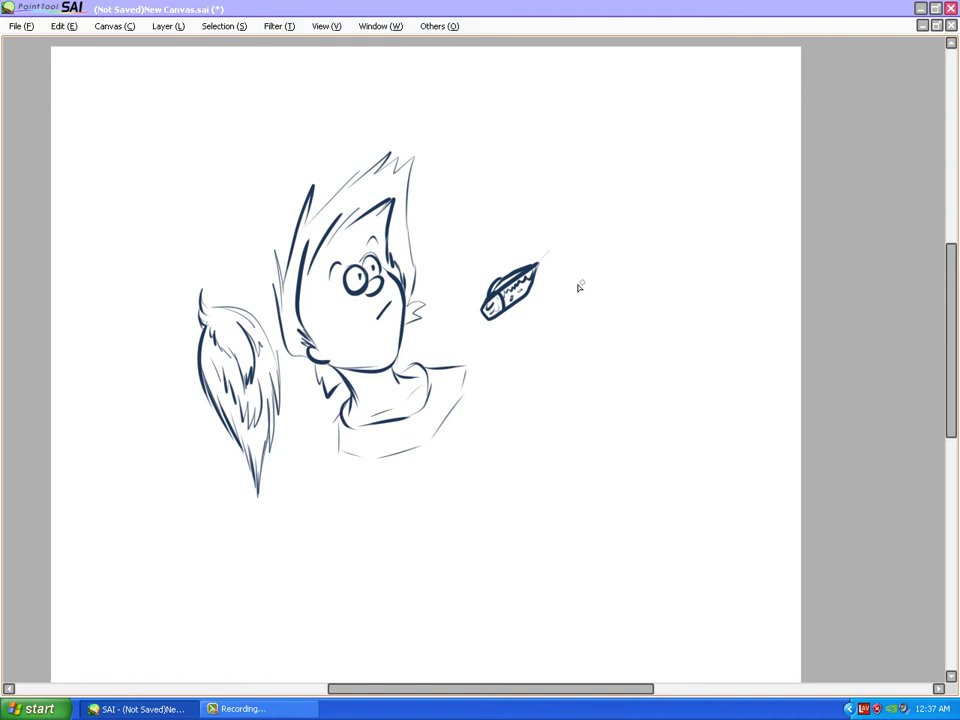
Clear the bust and the small drawings around it from the canvas
{"action": "mouse_move", "coordinate": [554, 315]}
{"action": "left_mouse_down"}
{"action": "mouse_move", "coordinate": [575, 283]}
{"action": "mouse_move", "coordinate": [556, 312]}
{"action": "left_mouse_up"}
{"action": "left_click_drag", "start_coordinate": [585, 287], "coordinate": [579, 302]}
{"action": "key", "text": "d"}
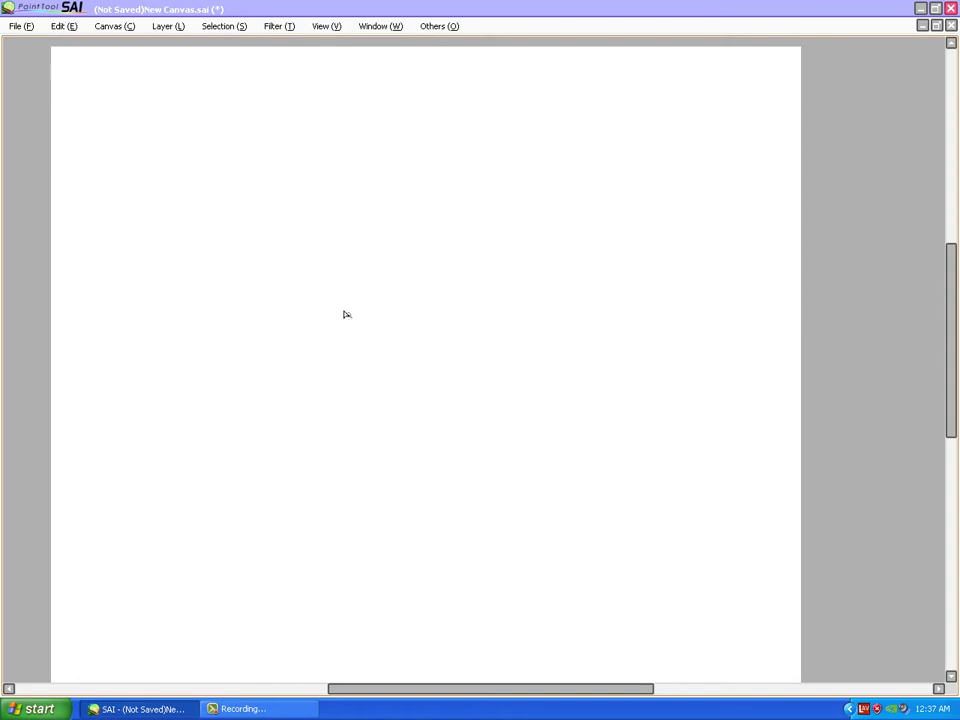
Draw a bird-like head with swept-back spikes, a small rounded lower lobe, a thin neck and pointed tufts hanging below
{"action": "mouse_move", "coordinate": [345, 315]}
{"action": "left_mouse_down"}
{"action": "mouse_move", "coordinate": [376, 270]}
{"action": "mouse_move", "coordinate": [355, 294]}
{"action": "mouse_move", "coordinate": [434, 246]}
{"action": "mouse_move", "coordinate": [382, 293]}
{"action": "mouse_move", "coordinate": [427, 271]}
{"action": "mouse_move", "coordinate": [384, 316]}
{"action": "left_mouse_up"}
{"action": "mouse_move", "coordinate": [428, 283]}
{"action": "left_mouse_down"}
{"action": "mouse_move", "coordinate": [398, 326]}
{"action": "mouse_move", "coordinate": [367, 330]}
{"action": "mouse_move", "coordinate": [337, 315]}
{"action": "mouse_move", "coordinate": [362, 327]}
{"action": "mouse_move", "coordinate": [376, 387]}
{"action": "left_mouse_up"}
{"action": "left_click_drag", "start_coordinate": [377, 332], "coordinate": [388, 382]}
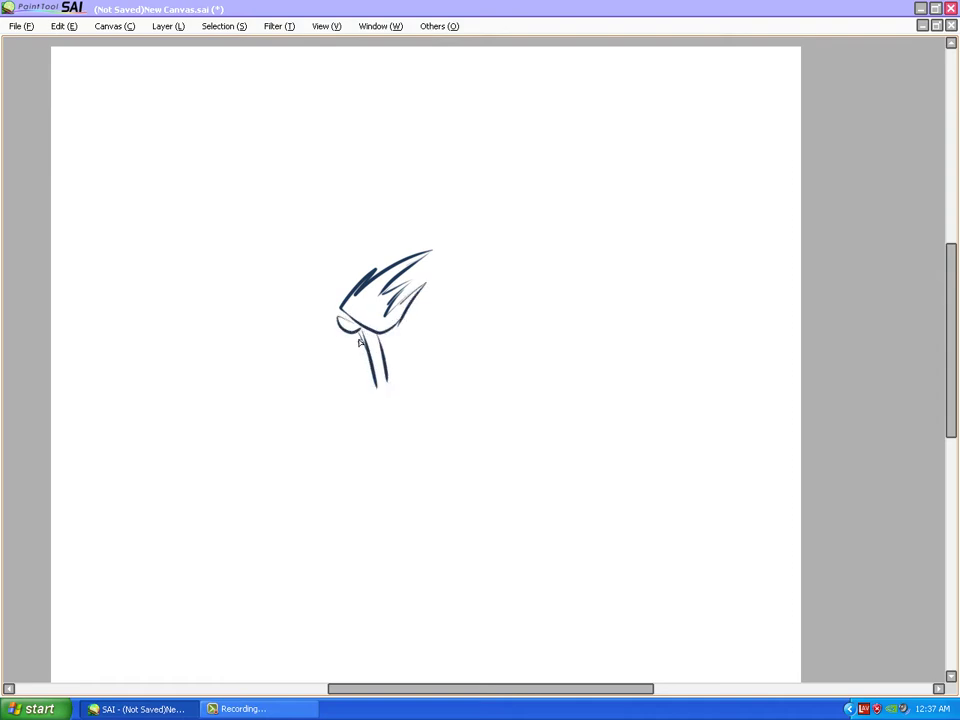
{"action": "mouse_move", "coordinate": [337, 325]}
{"action": "left_mouse_down"}
{"action": "mouse_move", "coordinate": [315, 373]}
{"action": "mouse_move", "coordinate": [343, 330]}
{"action": "mouse_move", "coordinate": [340, 364]}
{"action": "left_mouse_up"}
{"action": "mouse_move", "coordinate": [340, 364]}
{"action": "left_mouse_down"}
{"action": "mouse_move", "coordinate": [352, 333]}
{"action": "mouse_move", "coordinate": [361, 364]}
{"action": "mouse_move", "coordinate": [368, 334]}
{"action": "mouse_move", "coordinate": [359, 350]}
{"action": "mouse_move", "coordinate": [352, 335]}
{"action": "mouse_move", "coordinate": [350, 376]}
{"action": "left_mouse_up"}
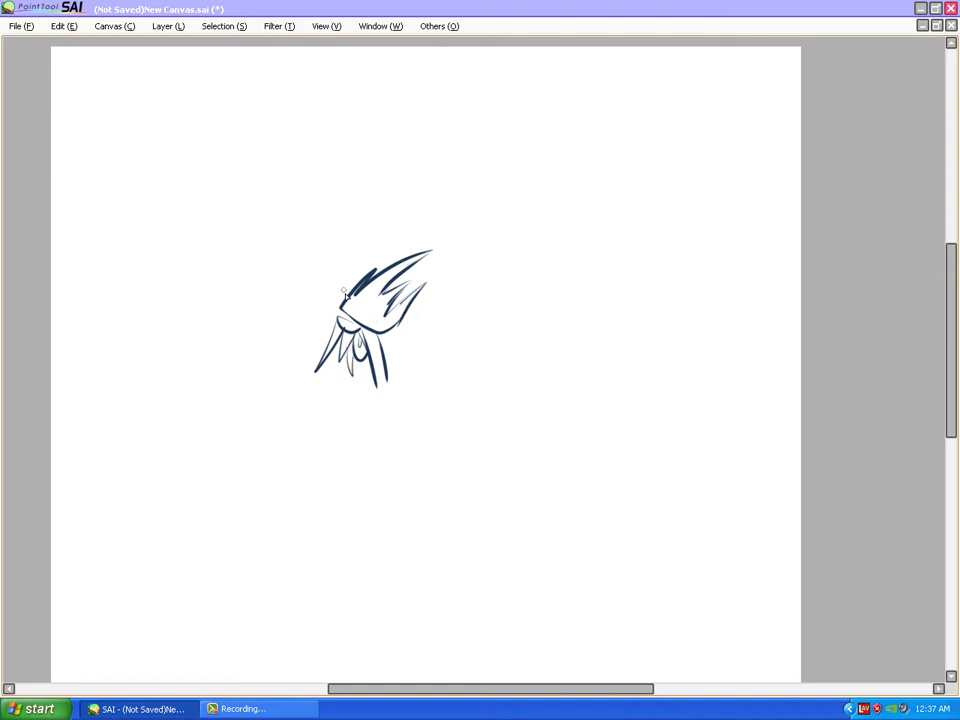
Add a curved crest and a small jagged tuft to the creature's head, and draw a rounded body at the neck's base
{"action": "mouse_move", "coordinate": [340, 288]}
{"action": "left_mouse_down"}
{"action": "mouse_move", "coordinate": [364, 251]}
{"action": "mouse_move", "coordinate": [364, 284]}
{"action": "mouse_move", "coordinate": [369, 246]}
{"action": "mouse_move", "coordinate": [337, 296]}
{"action": "mouse_move", "coordinate": [363, 291]}
{"action": "mouse_move", "coordinate": [376, 273]}
{"action": "mouse_move", "coordinate": [345, 303]}
{"action": "mouse_move", "coordinate": [338, 283]}
{"action": "mouse_move", "coordinate": [375, 241]}
{"action": "mouse_move", "coordinate": [359, 278]}
{"action": "left_mouse_up"}
{"action": "mouse_move", "coordinate": [409, 320]}
{"action": "left_mouse_down"}
{"action": "mouse_move", "coordinate": [420, 306]}
{"action": "mouse_move", "coordinate": [410, 332]}
{"action": "left_mouse_up"}
{"action": "mouse_move", "coordinate": [371, 370]}
{"action": "left_mouse_down"}
{"action": "mouse_move", "coordinate": [362, 404]}
{"action": "mouse_move", "coordinate": [409, 392]}
{"action": "mouse_move", "coordinate": [393, 419]}
{"action": "mouse_move", "coordinate": [408, 385]}
{"action": "mouse_move", "coordinate": [350, 416]}
{"action": "mouse_move", "coordinate": [381, 429]}
{"action": "left_mouse_up"}
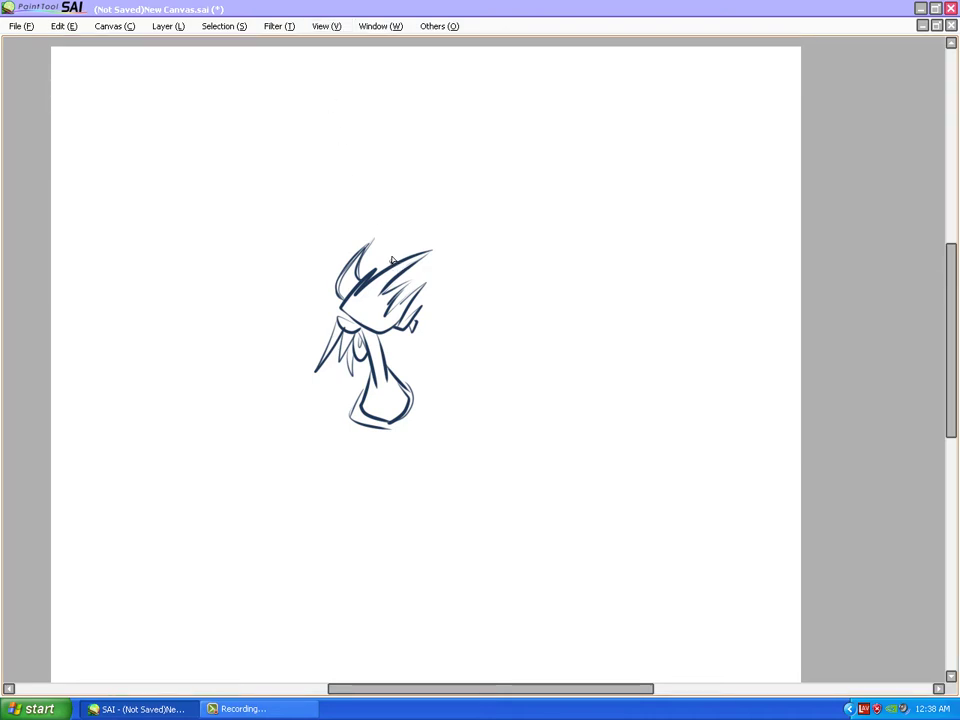
Add small round eyes and brow marks above the creature's head, and clear the canvas
{"action": "left_click_drag", "start_coordinate": [391, 262], "coordinate": [428, 250]}
{"action": "mouse_move", "coordinate": [341, 269]}
{"action": "left_mouse_down"}
{"action": "mouse_move", "coordinate": [350, 249]}
{"action": "mouse_move", "coordinate": [343, 268]}
{"action": "left_mouse_up"}
{"action": "mouse_move", "coordinate": [395, 237]}
{"action": "left_mouse_down"}
{"action": "mouse_move", "coordinate": [392, 226]}
{"action": "mouse_move", "coordinate": [399, 240]}
{"action": "left_mouse_up"}
{"action": "left_click_drag", "start_coordinate": [329, 254], "coordinate": [334, 241]}
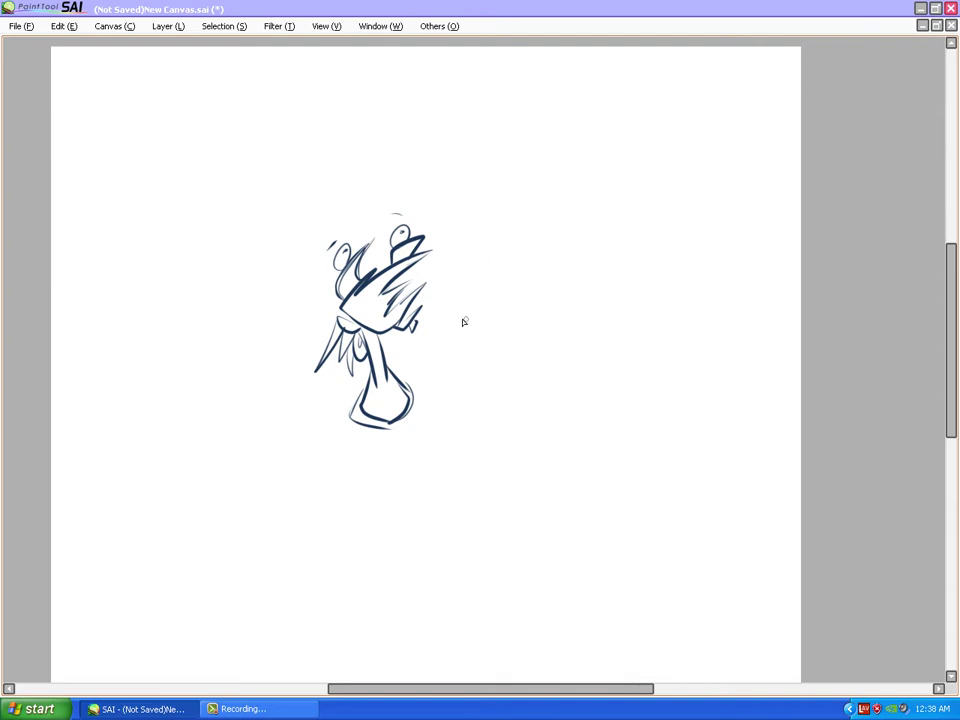
{"action": "key", "text": "Delete"}
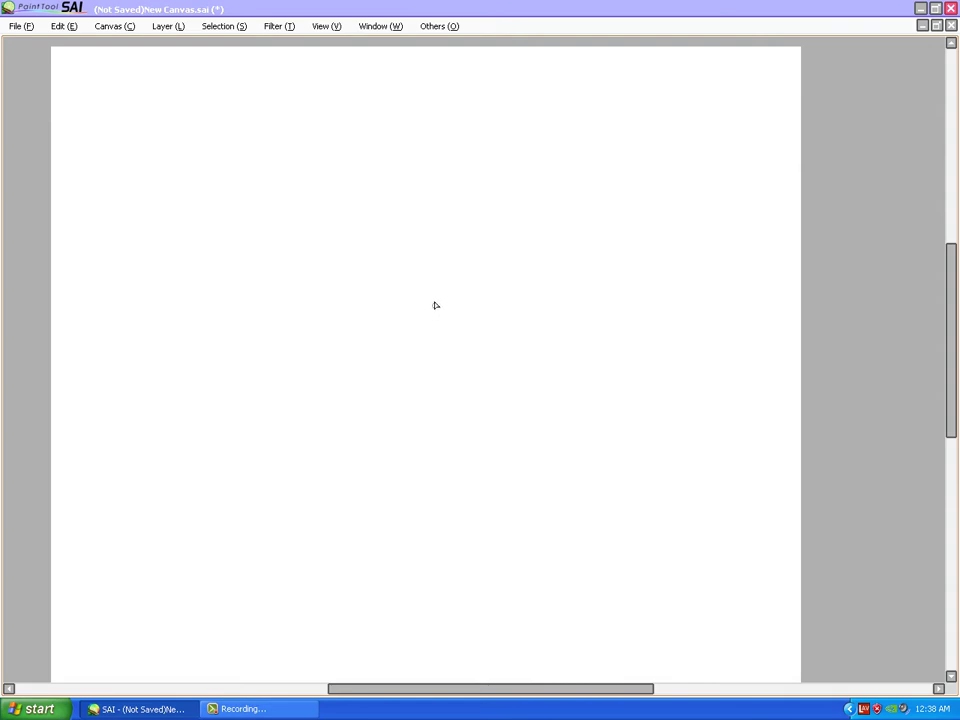
Draw a double-lined circle and, beside it, a cartoon face surrounded by tall flame-like hair
{"action": "left_click_drag", "start_coordinate": [432, 295], "coordinate": [448, 330]}
{"action": "mouse_move", "coordinate": [333, 337]}
{"action": "left_mouse_down"}
{"action": "mouse_move", "coordinate": [313, 370]}
{"action": "mouse_move", "coordinate": [338, 367]}
{"action": "mouse_move", "coordinate": [319, 404]}
{"action": "mouse_move", "coordinate": [317, 368]}
{"action": "mouse_move", "coordinate": [308, 378]}
{"action": "mouse_move", "coordinate": [290, 371]}
{"action": "mouse_move", "coordinate": [297, 340]}
{"action": "mouse_move", "coordinate": [335, 332]}
{"action": "mouse_move", "coordinate": [338, 313]}
{"action": "mouse_move", "coordinate": [336, 327]}
{"action": "mouse_move", "coordinate": [357, 327]}
{"action": "mouse_move", "coordinate": [345, 341]}
{"action": "mouse_move", "coordinate": [367, 358]}
{"action": "mouse_move", "coordinate": [364, 397]}
{"action": "mouse_move", "coordinate": [316, 432]}
{"action": "mouse_move", "coordinate": [275, 396]}
{"action": "mouse_move", "coordinate": [285, 386]}
{"action": "mouse_move", "coordinate": [292, 398]}
{"action": "mouse_move", "coordinate": [275, 345]}
{"action": "mouse_move", "coordinate": [289, 285]}
{"action": "mouse_move", "coordinate": [293, 326]}
{"action": "mouse_move", "coordinate": [313, 266]}
{"action": "mouse_move", "coordinate": [311, 307]}
{"action": "mouse_move", "coordinate": [340, 188]}
{"action": "mouse_move", "coordinate": [368, 266]}
{"action": "mouse_move", "coordinate": [340, 312]}
{"action": "mouse_move", "coordinate": [381, 274]}
{"action": "mouse_move", "coordinate": [383, 378]}
{"action": "mouse_move", "coordinate": [354, 407]}
{"action": "mouse_move", "coordinate": [375, 405]}
{"action": "mouse_move", "coordinate": [362, 405]}
{"action": "mouse_move", "coordinate": [329, 449]}
{"action": "mouse_move", "coordinate": [266, 430]}
{"action": "mouse_move", "coordinate": [257, 313]}
{"action": "mouse_move", "coordinate": [288, 224]}
{"action": "mouse_move", "coordinate": [286, 262]}
{"action": "left_mouse_up"}
{"action": "mouse_move", "coordinate": [296, 217]}
{"action": "left_mouse_down"}
{"action": "mouse_move", "coordinate": [295, 256]}
{"action": "mouse_move", "coordinate": [311, 248]}
{"action": "left_mouse_up"}
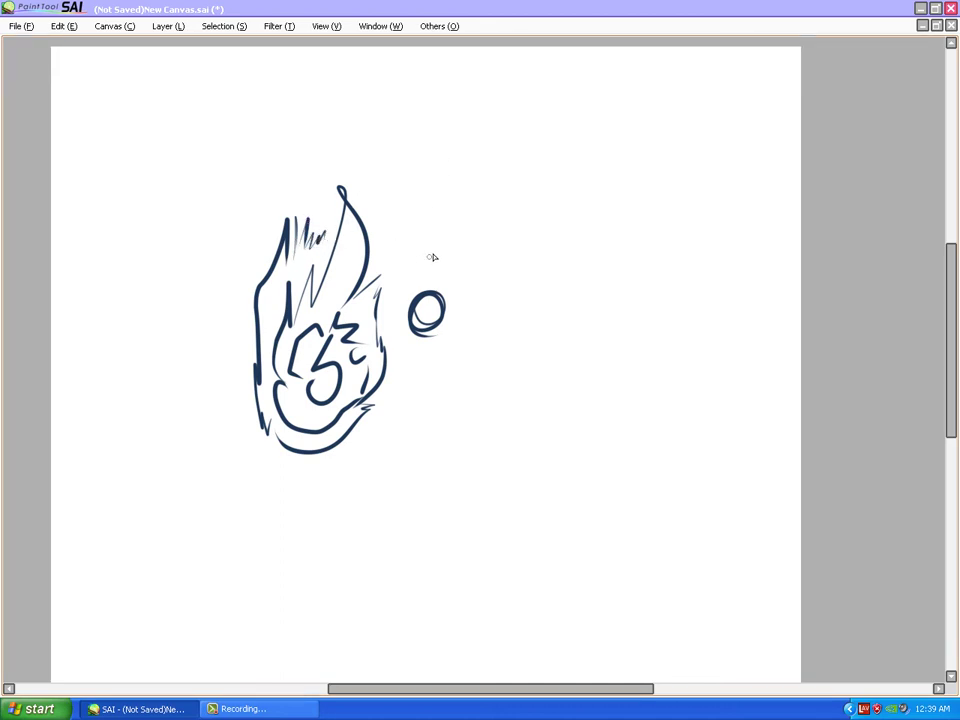
Add furry hatching and loose curved strokes around the circle, and clear the canvas
{"action": "mouse_move", "coordinate": [458, 233]}
{"action": "left_mouse_down"}
{"action": "mouse_move", "coordinate": [423, 276]}
{"action": "mouse_move", "coordinate": [455, 267]}
{"action": "mouse_move", "coordinate": [436, 276]}
{"action": "mouse_move", "coordinate": [457, 284]}
{"action": "mouse_move", "coordinate": [459, 335]}
{"action": "left_mouse_up"}
{"action": "mouse_move", "coordinate": [493, 320]}
{"action": "left_mouse_down"}
{"action": "mouse_move", "coordinate": [466, 352]}
{"action": "mouse_move", "coordinate": [476, 350]}
{"action": "mouse_move", "coordinate": [481, 412]}
{"action": "mouse_move", "coordinate": [449, 417]}
{"action": "mouse_move", "coordinate": [456, 411]}
{"action": "mouse_move", "coordinate": [445, 405]}
{"action": "mouse_move", "coordinate": [430, 445]}
{"action": "left_mouse_up"}
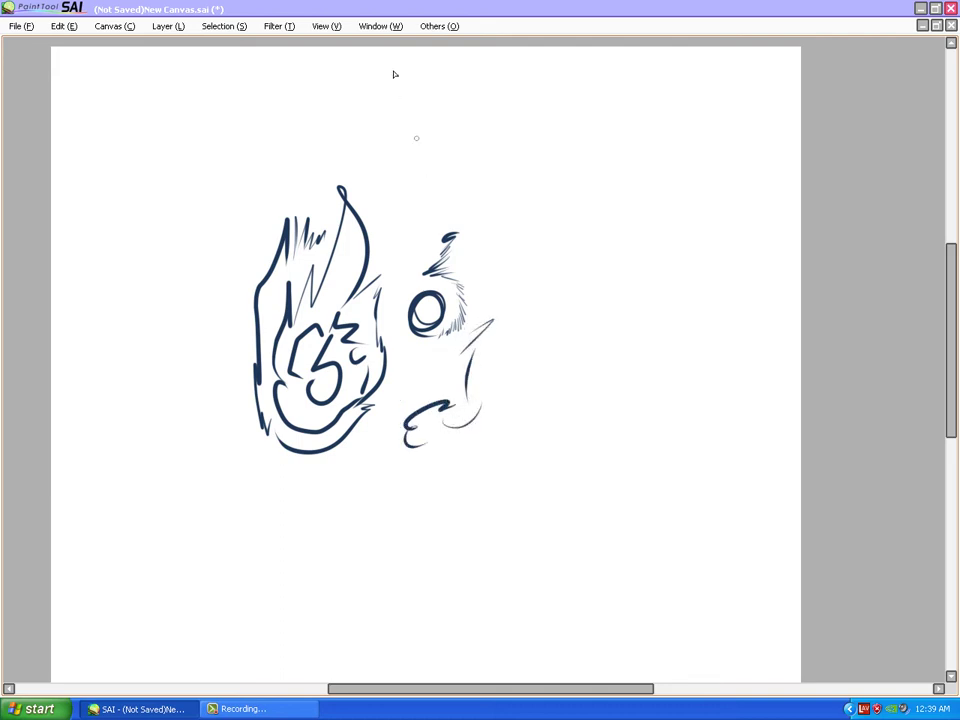
{"action": "key", "text": "Delete"}
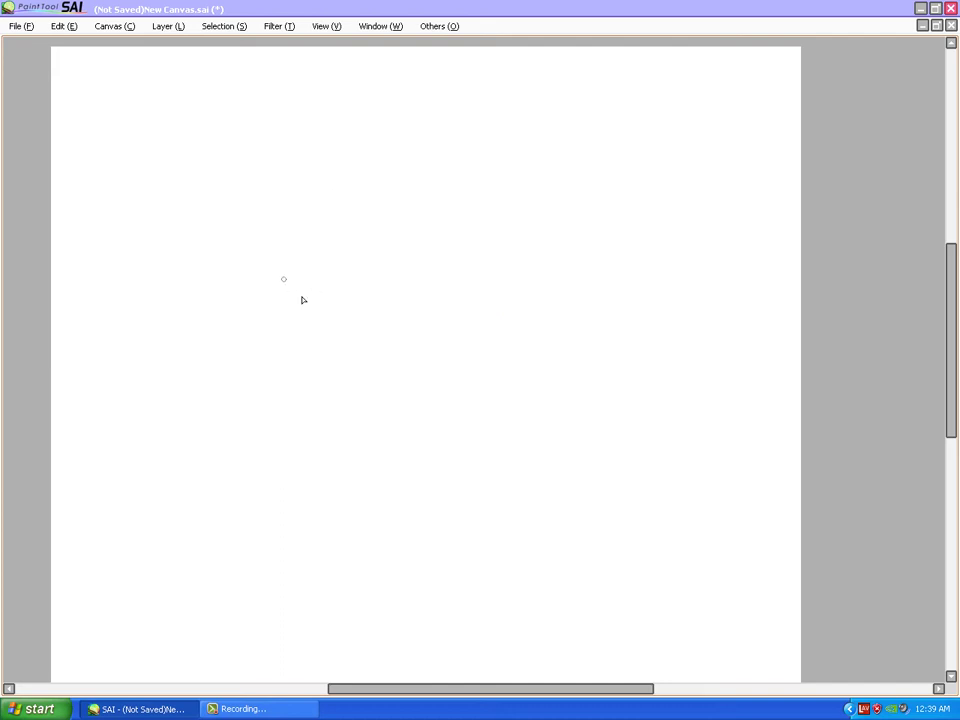
{"action": "mouse_move", "coordinate": [418, 208]}
{"action": "left_mouse_down"}
{"action": "mouse_move", "coordinate": [370, 285]}
{"action": "mouse_move", "coordinate": [416, 205]}
{"action": "mouse_move", "coordinate": [441, 299]}
{"action": "mouse_move", "coordinate": [376, 292]}
{"action": "mouse_move", "coordinate": [404, 225]}
{"action": "mouse_move", "coordinate": [446, 236]}
{"action": "mouse_move", "coordinate": [424, 305]}
{"action": "mouse_move", "coordinate": [436, 259]}
{"action": "mouse_move", "coordinate": [406, 255]}
{"action": "mouse_move", "coordinate": [398, 198]}
{"action": "mouse_move", "coordinate": [400, 344]}
{"action": "mouse_move", "coordinate": [371, 224]}
{"action": "mouse_move", "coordinate": [477, 287]}
{"action": "mouse_move", "coordinate": [398, 336]}
{"action": "mouse_move", "coordinate": [392, 206]}
{"action": "mouse_move", "coordinate": [455, 232]}
{"action": "left_mouse_up"}
{"action": "key", "text": "Delete"}
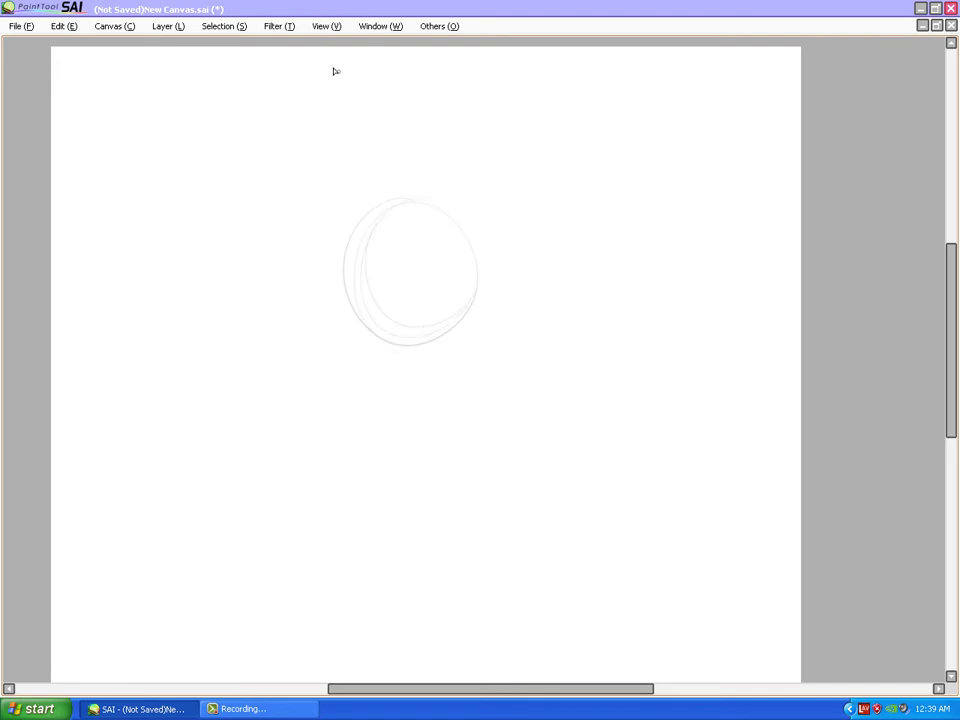
{"action": "key", "text": "Delete"}
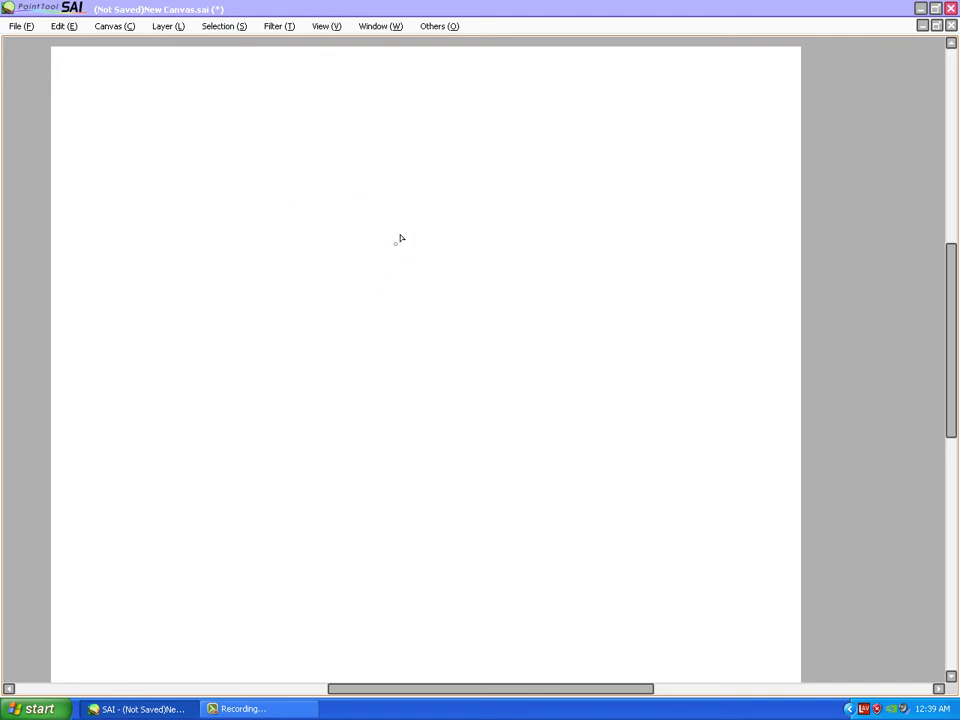
{"action": "mouse_move", "coordinate": [377, 229]}
{"action": "left_mouse_down"}
{"action": "mouse_move", "coordinate": [354, 285]}
{"action": "mouse_move", "coordinate": [478, 258]}
{"action": "mouse_move", "coordinate": [415, 348]}
{"action": "mouse_move", "coordinate": [402, 194]}
{"action": "mouse_move", "coordinate": [461, 305]}
{"action": "left_mouse_up"}
{"action": "key", "text": "Delete"}
{"action": "mouse_move", "coordinate": [382, 197]}
{"action": "left_mouse_down"}
{"action": "mouse_move", "coordinate": [437, 317]}
{"action": "mouse_move", "coordinate": [364, 184]}
{"action": "left_mouse_up"}
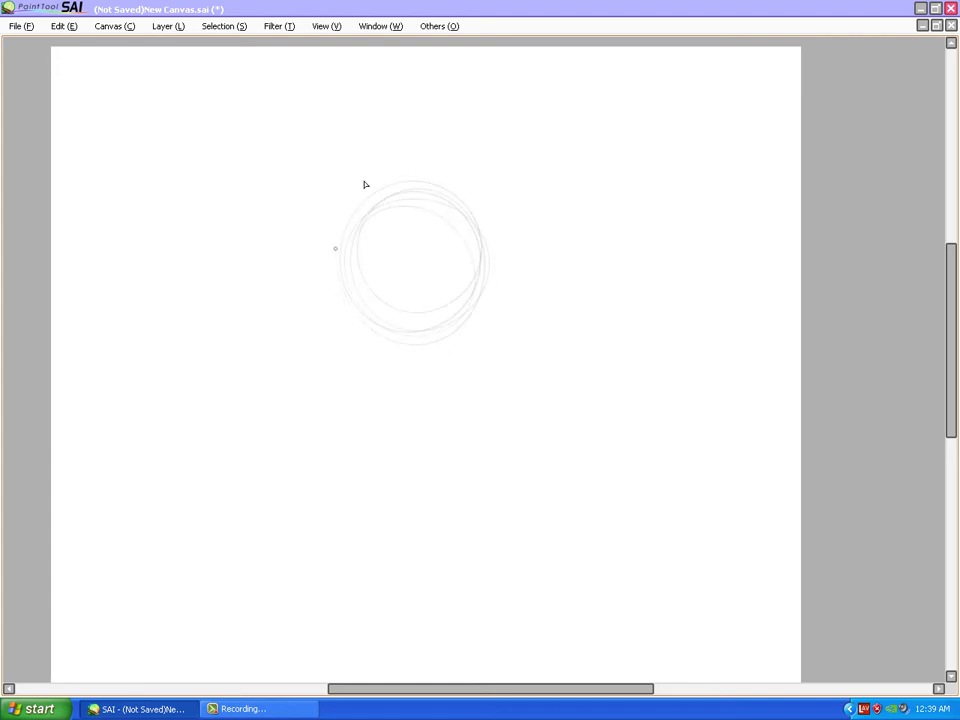
{"action": "key", "text": "Delete"}
Lightly sketch a head circle with vertical and curved horizontal guidelines, and shape its jaw and two ears
{"action": "mouse_move", "coordinate": [393, 256]}
{"action": "left_mouse_down"}
{"action": "mouse_move", "coordinate": [398, 191]}
{"action": "mouse_move", "coordinate": [448, 313]}
{"action": "mouse_move", "coordinate": [350, 267]}
{"action": "left_mouse_up"}
{"action": "left_click_drag", "start_coordinate": [403, 188], "coordinate": [409, 334]}
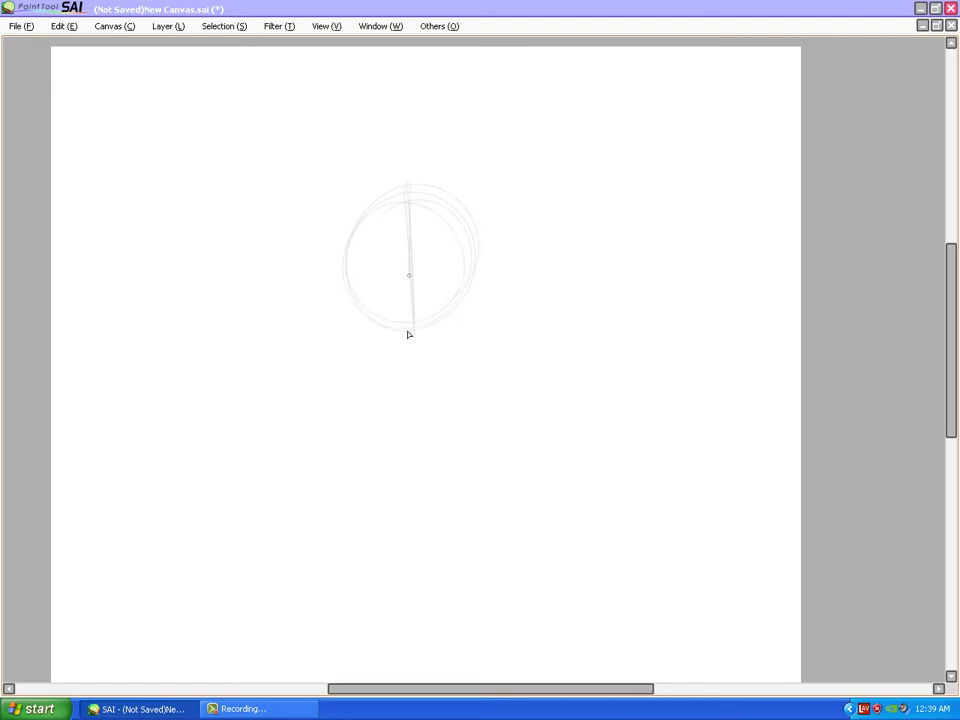
{"action": "mouse_move", "coordinate": [335, 287]}
{"action": "left_mouse_down"}
{"action": "mouse_move", "coordinate": [451, 260]}
{"action": "mouse_move", "coordinate": [528, 264]}
{"action": "left_mouse_up"}
{"action": "mouse_move", "coordinate": [363, 214]}
{"action": "left_mouse_down"}
{"action": "mouse_move", "coordinate": [344, 263]}
{"action": "mouse_move", "coordinate": [349, 238]}
{"action": "mouse_move", "coordinate": [351, 294]}
{"action": "mouse_move", "coordinate": [402, 330]}
{"action": "left_mouse_up"}
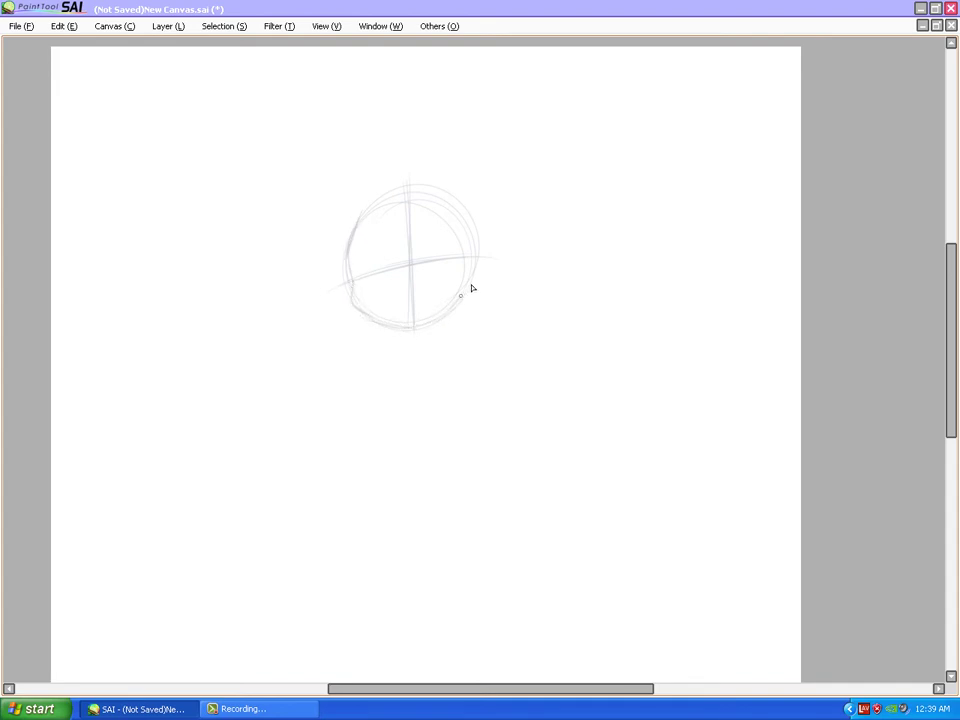
{"action": "mouse_move", "coordinate": [472, 288]}
{"action": "left_mouse_down"}
{"action": "mouse_move", "coordinate": [475, 255]}
{"action": "mouse_move", "coordinate": [478, 281]}
{"action": "mouse_move", "coordinate": [466, 285]}
{"action": "mouse_move", "coordinate": [479, 268]}
{"action": "mouse_move", "coordinate": [455, 193]}
{"action": "left_mouse_up"}
{"action": "left_click_drag", "start_coordinate": [347, 268], "coordinate": [349, 298]}
{"action": "left_click_drag", "start_coordinate": [477, 246], "coordinate": [479, 277]}
Sketch a fringe, a spiky crown and long side hair around the head, and add the neck lines
{"action": "mouse_move", "coordinate": [373, 180]}
{"action": "left_mouse_down"}
{"action": "mouse_move", "coordinate": [336, 223]}
{"action": "mouse_move", "coordinate": [360, 203]}
{"action": "mouse_move", "coordinate": [365, 213]}
{"action": "mouse_move", "coordinate": [389, 198]}
{"action": "mouse_move", "coordinate": [393, 269]}
{"action": "left_mouse_up"}
{"action": "mouse_move", "coordinate": [406, 188]}
{"action": "left_mouse_down"}
{"action": "mouse_move", "coordinate": [414, 242]}
{"action": "mouse_move", "coordinate": [427, 216]}
{"action": "mouse_move", "coordinate": [455, 250]}
{"action": "left_mouse_up"}
{"action": "left_click_drag", "start_coordinate": [438, 206], "coordinate": [466, 242]}
{"action": "left_click_drag", "start_coordinate": [446, 168], "coordinate": [463, 207]}
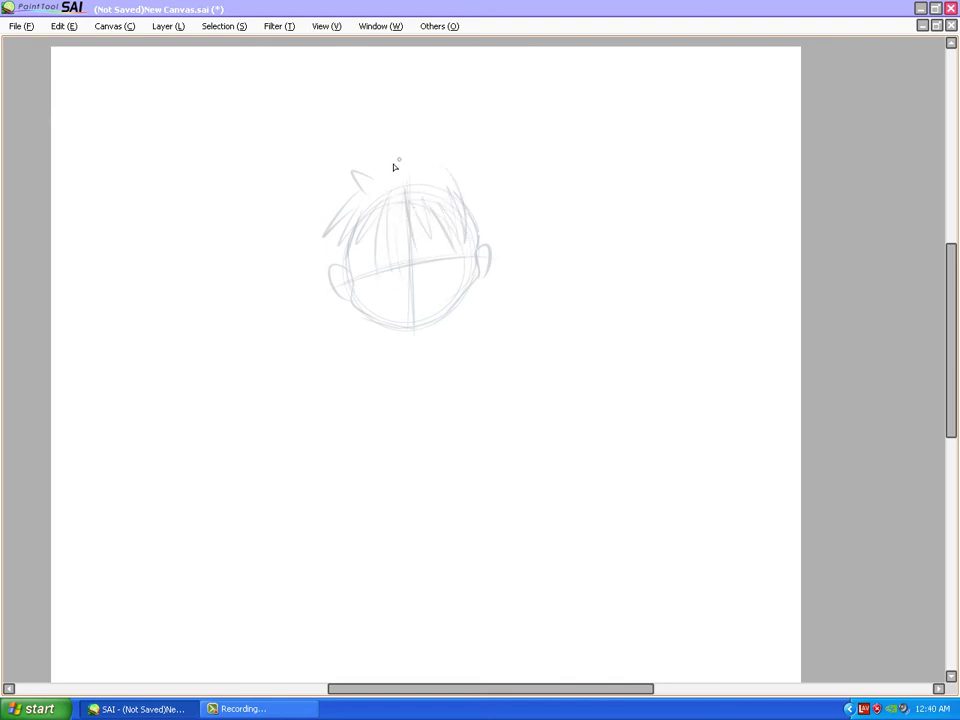
{"action": "left_click_drag", "start_coordinate": [376, 130], "coordinate": [386, 165]}
{"action": "mouse_move", "coordinate": [396, 113]}
{"action": "left_mouse_down"}
{"action": "mouse_move", "coordinate": [403, 156]}
{"action": "mouse_move", "coordinate": [440, 158]}
{"action": "mouse_move", "coordinate": [510, 268]}
{"action": "mouse_move", "coordinate": [482, 318]}
{"action": "left_mouse_up"}
{"action": "mouse_move", "coordinate": [350, 185]}
{"action": "left_mouse_down"}
{"action": "mouse_move", "coordinate": [293, 237]}
{"action": "mouse_move", "coordinate": [312, 218]}
{"action": "mouse_move", "coordinate": [305, 347]}
{"action": "mouse_move", "coordinate": [329, 327]}
{"action": "mouse_move", "coordinate": [319, 368]}
{"action": "mouse_move", "coordinate": [403, 329]}
{"action": "mouse_move", "coordinate": [384, 324]}
{"action": "mouse_move", "coordinate": [382, 372]}
{"action": "left_mouse_up"}
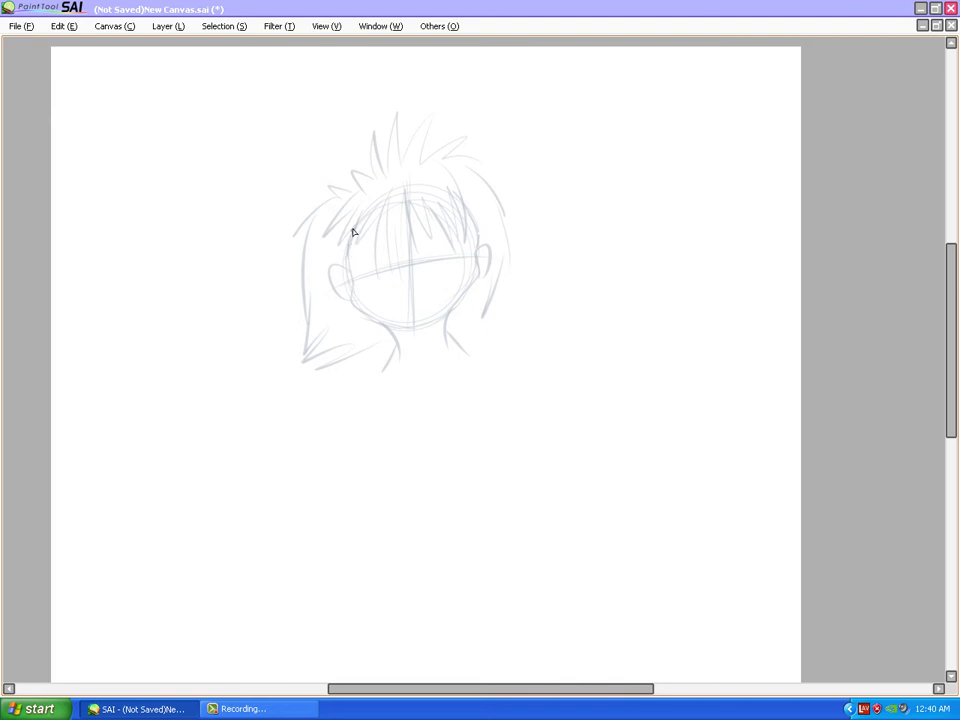
Darken the face outline and draw large anime-style eyes, a small nose and a short mouth along the guidelines
{"action": "mouse_move", "coordinate": [349, 216]}
{"action": "left_mouse_down"}
{"action": "mouse_move", "coordinate": [351, 296]}
{"action": "mouse_move", "coordinate": [380, 325]}
{"action": "mouse_move", "coordinate": [356, 306]}
{"action": "mouse_move", "coordinate": [409, 328]}
{"action": "mouse_move", "coordinate": [379, 322]}
{"action": "mouse_move", "coordinate": [433, 327]}
{"action": "mouse_move", "coordinate": [419, 331]}
{"action": "mouse_move", "coordinate": [448, 315]}
{"action": "mouse_move", "coordinate": [433, 325]}
{"action": "mouse_move", "coordinate": [479, 270]}
{"action": "mouse_move", "coordinate": [478, 216]}
{"action": "left_mouse_up"}
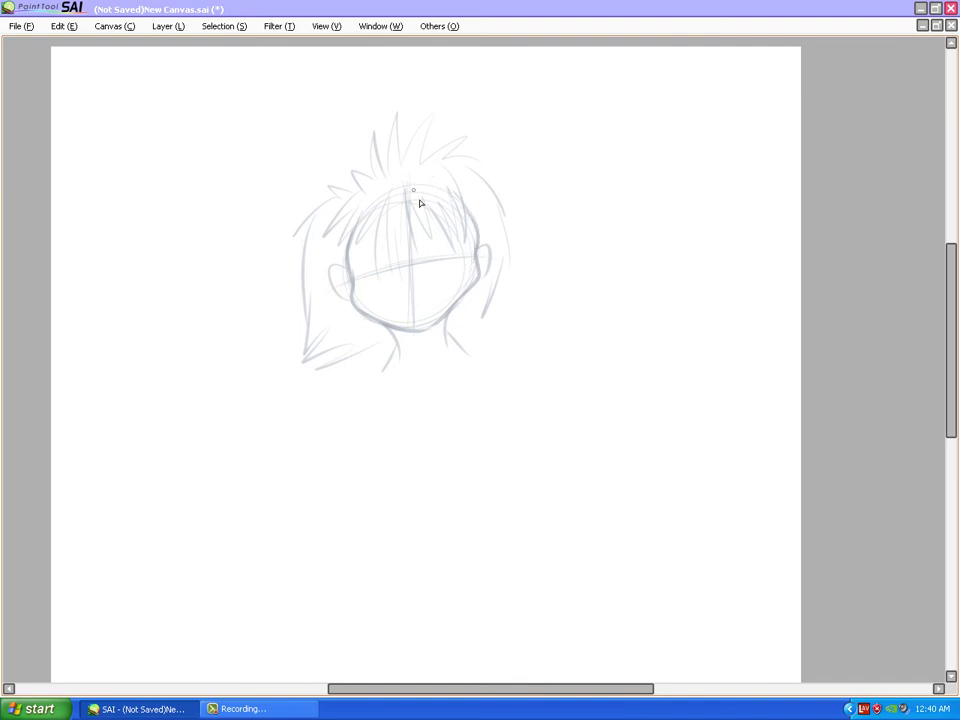
{"action": "mouse_move", "coordinate": [419, 262]}
{"action": "left_mouse_down"}
{"action": "mouse_move", "coordinate": [447, 233]}
{"action": "mouse_move", "coordinate": [461, 252]}
{"action": "mouse_move", "coordinate": [427, 269]}
{"action": "mouse_move", "coordinate": [435, 270]}
{"action": "mouse_move", "coordinate": [373, 252]}
{"action": "mouse_move", "coordinate": [355, 266]}
{"action": "mouse_move", "coordinate": [381, 272]}
{"action": "left_mouse_up"}
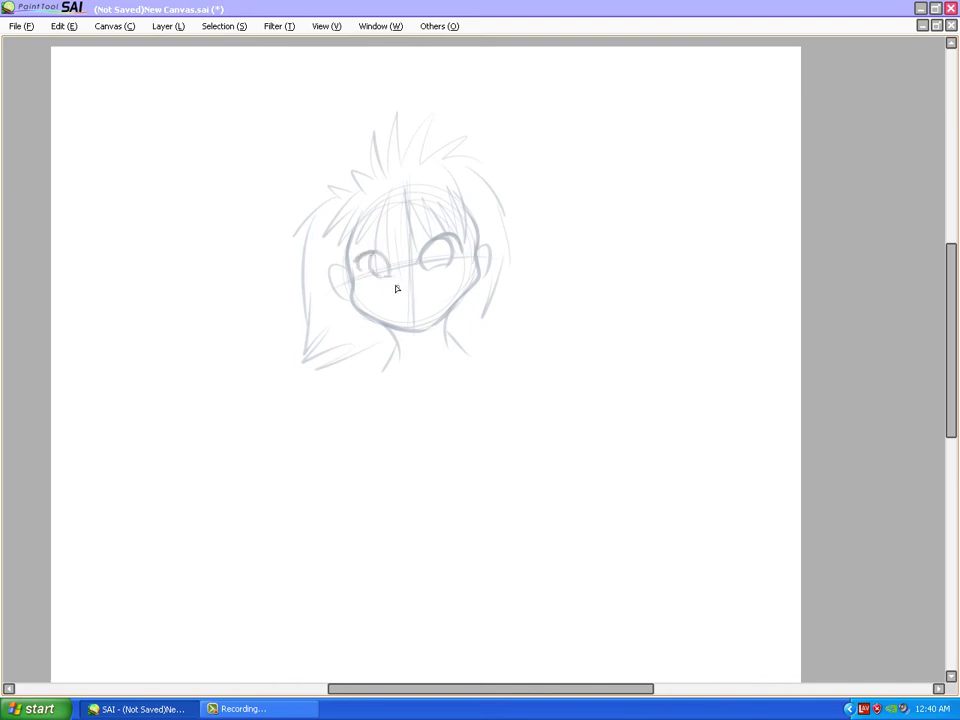
{"action": "left_click_drag", "start_coordinate": [408, 310], "coordinate": [432, 312]}
Extend the hair with a large spiky outer outline sweeping from the crown down both sides of the head
{"action": "mouse_move", "coordinate": [346, 189]}
{"action": "left_mouse_down"}
{"action": "mouse_move", "coordinate": [334, 166]}
{"action": "mouse_move", "coordinate": [338, 126]}
{"action": "left_mouse_up"}
{"action": "left_click_drag", "start_coordinate": [338, 126], "coordinate": [347, 171]}
{"action": "mouse_move", "coordinate": [353, 150]}
{"action": "left_mouse_down"}
{"action": "mouse_move", "coordinate": [448, 92]}
{"action": "mouse_move", "coordinate": [503, 93]}
{"action": "left_mouse_up"}
{"action": "mouse_move", "coordinate": [503, 93]}
{"action": "left_mouse_down"}
{"action": "mouse_move", "coordinate": [487, 106]}
{"action": "mouse_move", "coordinate": [544, 231]}
{"action": "mouse_move", "coordinate": [504, 313]}
{"action": "left_mouse_up"}
{"action": "mouse_move", "coordinate": [339, 195]}
{"action": "left_mouse_down"}
{"action": "mouse_move", "coordinate": [313, 162]}
{"action": "mouse_move", "coordinate": [337, 218]}
{"action": "left_mouse_up"}
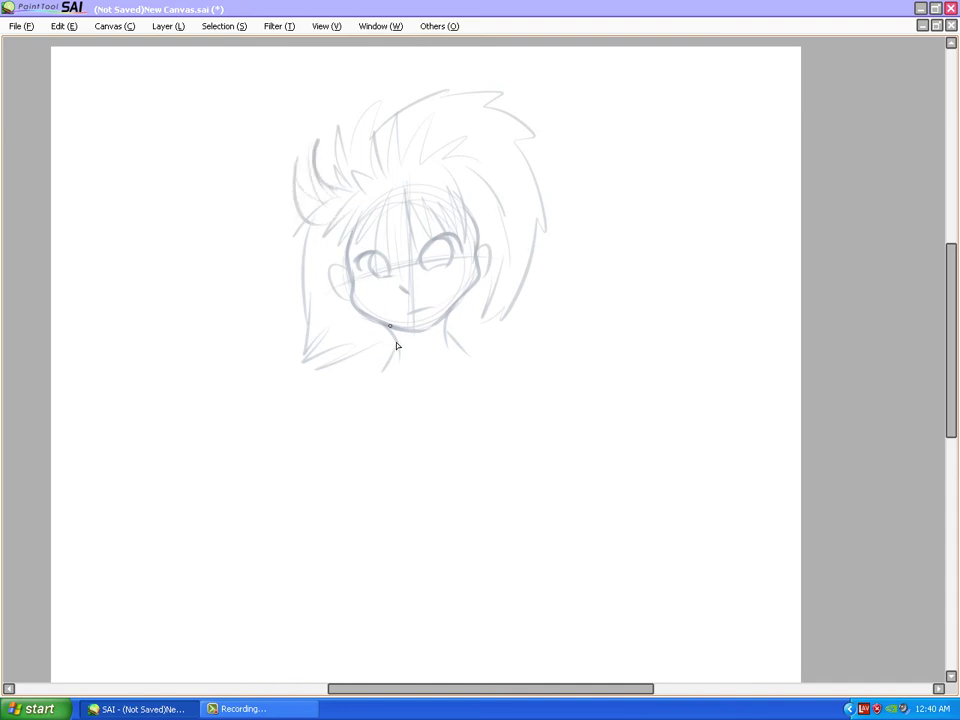
Sketch the neck, a wide curved neckline and the rounded shoulders below the head, and shade the pupils
{"action": "left_click_drag", "start_coordinate": [397, 347], "coordinate": [381, 399]}
{"action": "mouse_move", "coordinate": [458, 341]}
{"action": "left_mouse_down"}
{"action": "mouse_move", "coordinate": [479, 366]}
{"action": "mouse_move", "coordinate": [461, 347]}
{"action": "mouse_move", "coordinate": [446, 407]}
{"action": "left_mouse_up"}
{"action": "left_click_drag", "start_coordinate": [386, 397], "coordinate": [446, 390]}
{"action": "left_click_drag", "start_coordinate": [446, 340], "coordinate": [491, 371]}
{"action": "left_click_drag", "start_coordinate": [368, 390], "coordinate": [367, 432]}
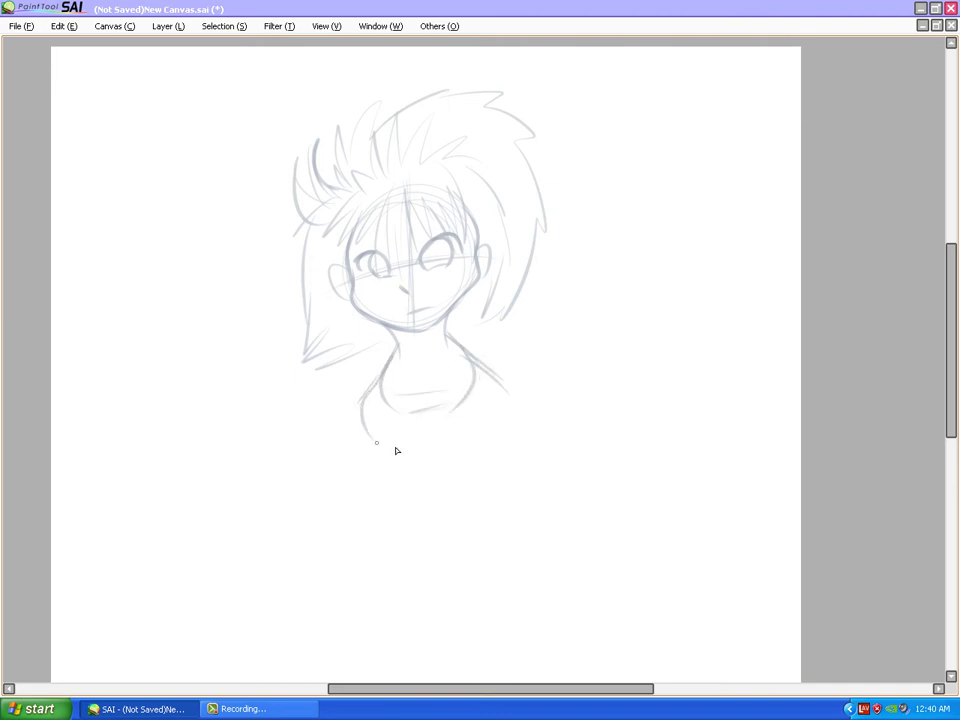
{"action": "left_click_drag", "start_coordinate": [497, 376], "coordinate": [507, 432]}
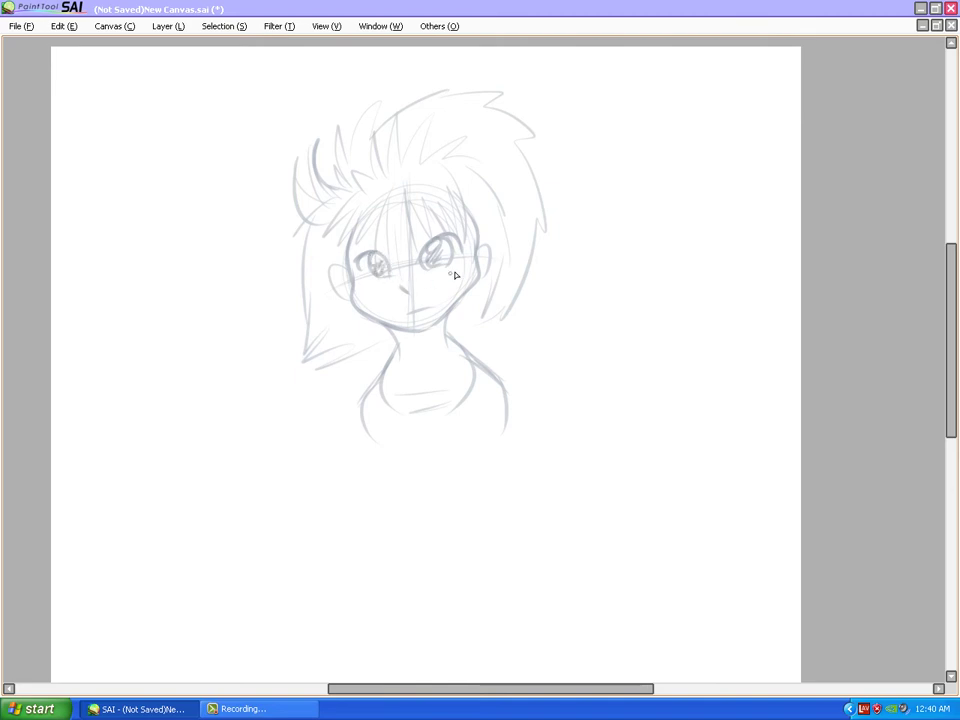
Add oval blush marks on the cheeks and fill in extra strands and jagged tips in the side hair
{"action": "left_click_drag", "start_coordinate": [459, 266], "coordinate": [462, 269]}
{"action": "mouse_move", "coordinate": [384, 284]}
{"action": "left_mouse_down"}
{"action": "mouse_move", "coordinate": [373, 294]}
{"action": "mouse_move", "coordinate": [385, 285]}
{"action": "left_mouse_up"}
{"action": "mouse_move", "coordinate": [484, 311]}
{"action": "left_mouse_down"}
{"action": "mouse_move", "coordinate": [470, 334]}
{"action": "mouse_move", "coordinate": [455, 337]}
{"action": "mouse_move", "coordinate": [507, 316]}
{"action": "left_mouse_up"}
{"action": "mouse_move", "coordinate": [517, 207]}
{"action": "left_mouse_down"}
{"action": "mouse_move", "coordinate": [506, 269]}
{"action": "mouse_move", "coordinate": [488, 272]}
{"action": "left_mouse_up"}
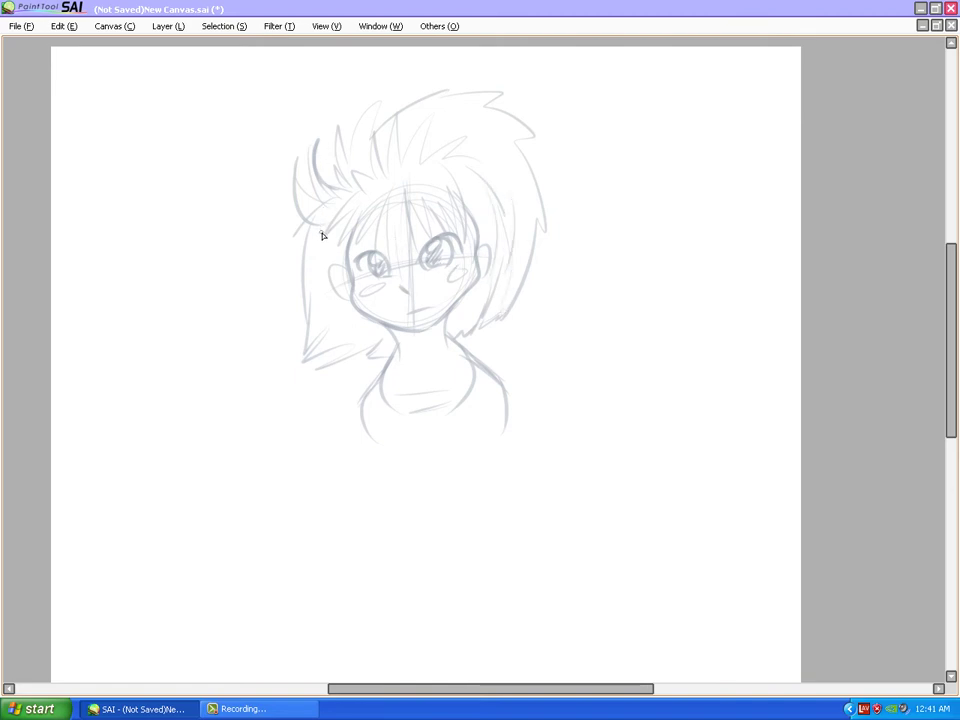
{"action": "left_click_drag", "start_coordinate": [321, 233], "coordinate": [313, 343]}
{"action": "left_click_drag", "start_coordinate": [370, 323], "coordinate": [322, 348]}
Clear the canvas and lightly sketch three overlapping circles in a slanting vertical stack as construction guides
{"action": "key", "text": "d"}
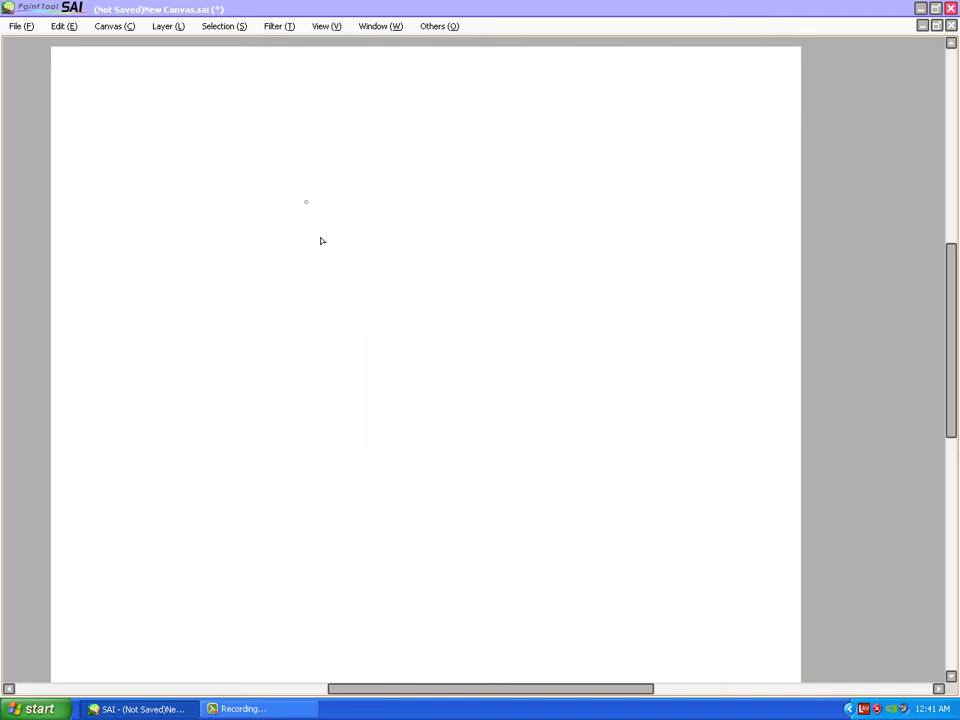
{"action": "mouse_move", "coordinate": [414, 264]}
{"action": "left_mouse_down"}
{"action": "mouse_move", "coordinate": [362, 360]}
{"action": "mouse_move", "coordinate": [380, 258]}
{"action": "left_mouse_up"}
{"action": "mouse_move", "coordinate": [388, 370]}
{"action": "left_mouse_down"}
{"action": "mouse_move", "coordinate": [339, 390]}
{"action": "mouse_move", "coordinate": [441, 430]}
{"action": "left_mouse_up"}
{"action": "mouse_move", "coordinate": [376, 523]}
{"action": "left_mouse_down"}
{"action": "mouse_move", "coordinate": [482, 497]}
{"action": "mouse_move", "coordinate": [383, 445]}
{"action": "left_mouse_up"}
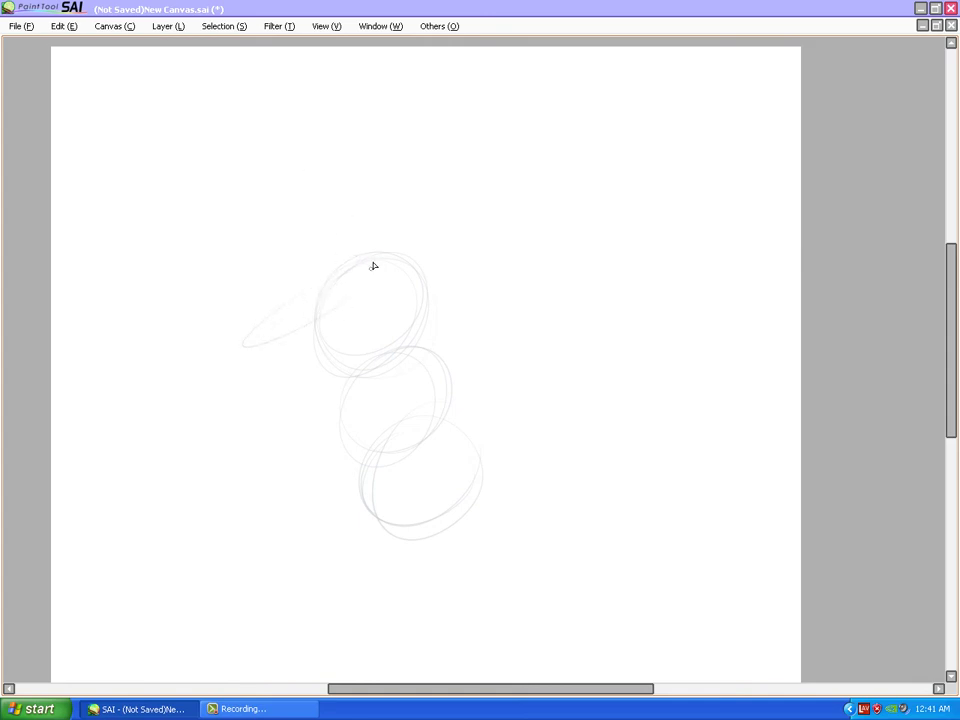
{"action": "key", "text": "ctrl+z"}
{"action": "left_click", "coordinate": [370, 315], "text": "ctrl"}
{"action": "left_click_drag", "start_coordinate": [476, 239], "coordinate": [473, 225]}
{"action": "left_click_drag", "start_coordinate": [392, 208], "coordinate": [459, 291]}
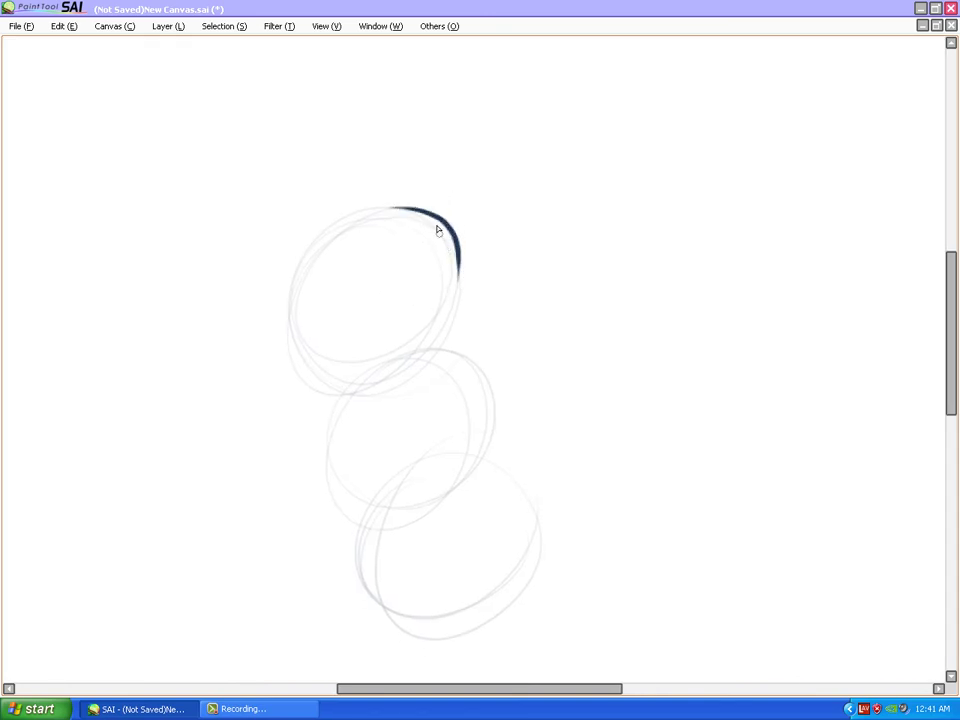
{"action": "key", "text": "ctrl+z"}
{"action": "mouse_move", "coordinate": [317, 242]}
{"action": "left_mouse_down"}
{"action": "mouse_move", "coordinate": [347, 206]}
{"action": "mouse_move", "coordinate": [390, 192]}
{"action": "mouse_move", "coordinate": [378, 204]}
{"action": "left_mouse_up"}
{"action": "mouse_move", "coordinate": [393, 208]}
{"action": "left_mouse_down"}
{"action": "mouse_move", "coordinate": [445, 217]}
{"action": "mouse_move", "coordinate": [434, 214]}
{"action": "mouse_move", "coordinate": [456, 258]}
{"action": "left_mouse_up"}
{"action": "key", "text": "ctrl+z"}
{"action": "key", "text": "ctrl+z"}
{"action": "key", "text": "ctrl+z"}
{"action": "key", "text": "ctrl+z"}
Ink a tufted crown over the uppermost guide circle and continue the outline down the back into a bulging cheek
{"action": "mouse_move", "coordinate": [304, 250]}
{"action": "left_mouse_down"}
{"action": "mouse_move", "coordinate": [378, 190]}
{"action": "mouse_move", "coordinate": [440, 217]}
{"action": "mouse_move", "coordinate": [467, 272]}
{"action": "mouse_move", "coordinate": [464, 358]}
{"action": "left_mouse_up"}
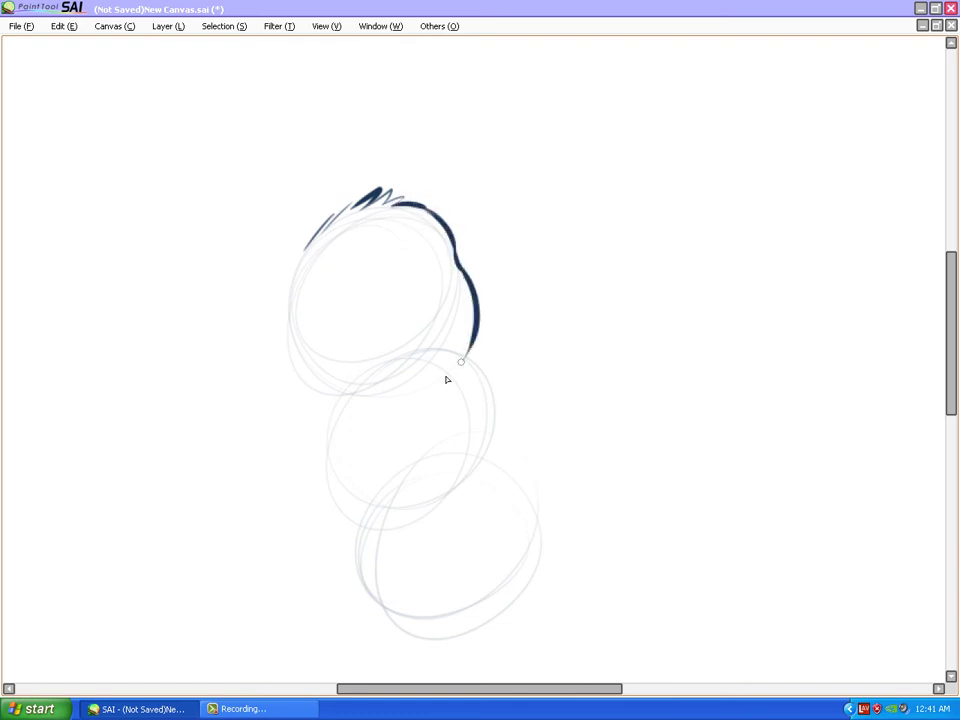
{"action": "left_click_drag", "start_coordinate": [396, 331], "coordinate": [412, 347]}
{"action": "mouse_move", "coordinate": [321, 274]}
{"action": "left_mouse_down"}
{"action": "mouse_move", "coordinate": [411, 226]}
{"action": "mouse_move", "coordinate": [296, 257]}
{"action": "mouse_move", "coordinate": [291, 372]}
{"action": "left_mouse_up"}
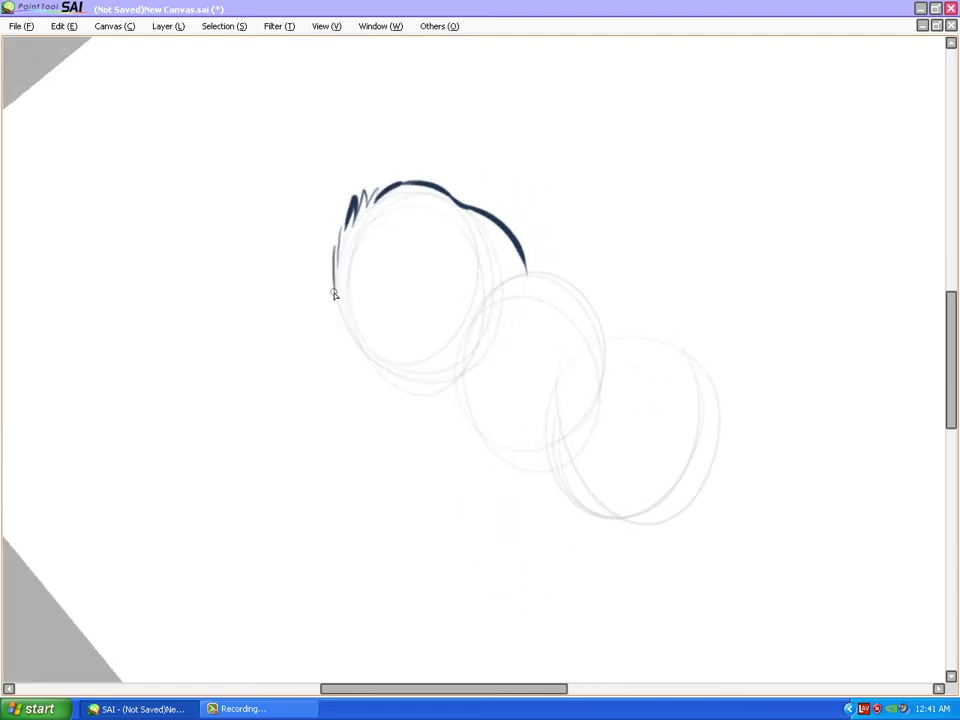
Draw two long pointed ears on the head, one extending sideways and one upright, each with a curved band near its tip
{"action": "mouse_move", "coordinate": [334, 293]}
{"action": "left_mouse_down"}
{"action": "mouse_move", "coordinate": [315, 298]}
{"action": "mouse_move", "coordinate": [183, 482]}
{"action": "mouse_move", "coordinate": [330, 350]}
{"action": "left_mouse_up"}
{"action": "key", "text": "ctrl+z"}
{"action": "key", "text": "ctrl+z"}
{"action": "mouse_move", "coordinate": [326, 302]}
{"action": "left_mouse_down"}
{"action": "mouse_move", "coordinate": [326, 294]}
{"action": "mouse_move", "coordinate": [231, 418]}
{"action": "mouse_move", "coordinate": [334, 332]}
{"action": "left_mouse_up"}
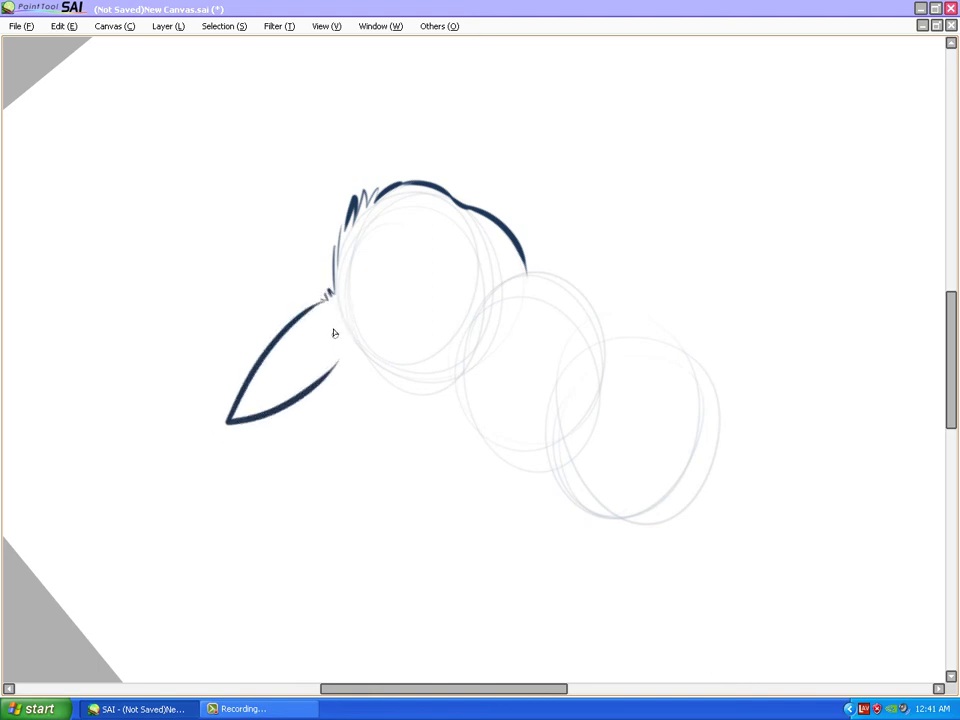
{"action": "left_click_drag", "start_coordinate": [268, 352], "coordinate": [284, 404]}
{"action": "key", "text": "Home"}
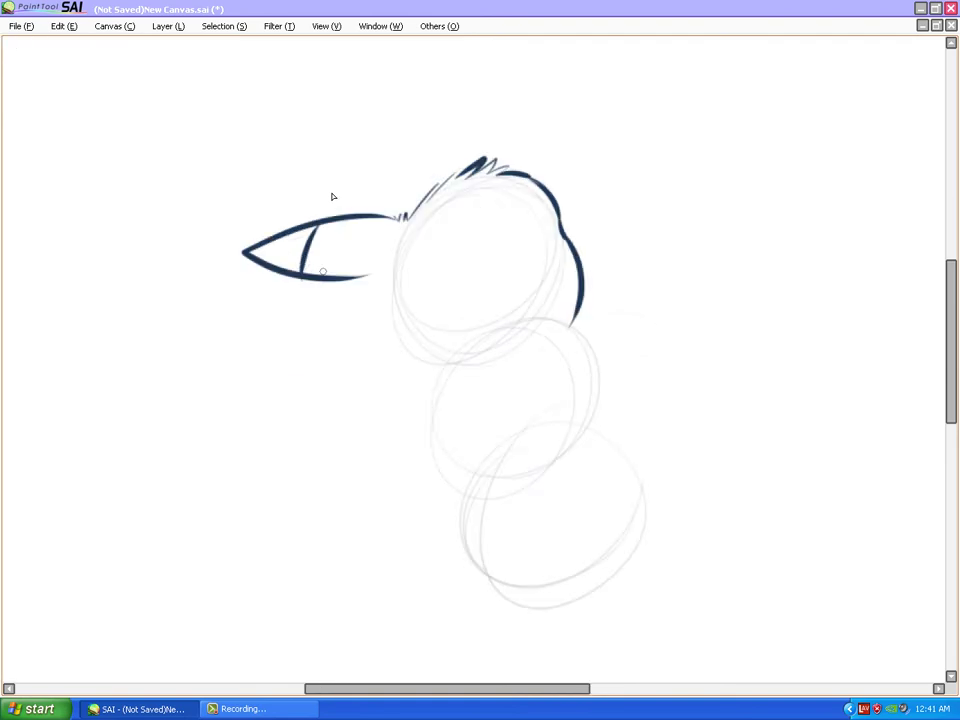
{"action": "mouse_move", "coordinate": [430, 184]}
{"action": "left_mouse_down"}
{"action": "mouse_move", "coordinate": [413, 231]}
{"action": "mouse_move", "coordinate": [377, 246]}
{"action": "mouse_move", "coordinate": [373, 323]}
{"action": "left_mouse_up"}
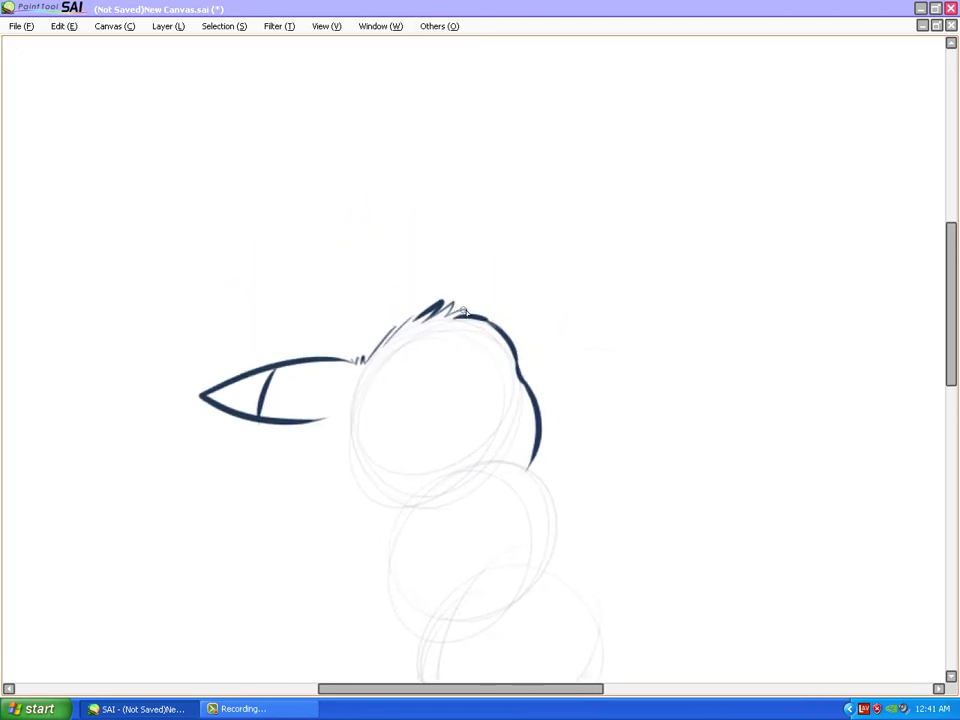
{"action": "mouse_move", "coordinate": [466, 310]}
{"action": "left_mouse_down"}
{"action": "mouse_move", "coordinate": [454, 227]}
{"action": "mouse_move", "coordinate": [431, 274]}
{"action": "mouse_move", "coordinate": [449, 233]}
{"action": "mouse_move", "coordinate": [431, 303]}
{"action": "left_mouse_up"}
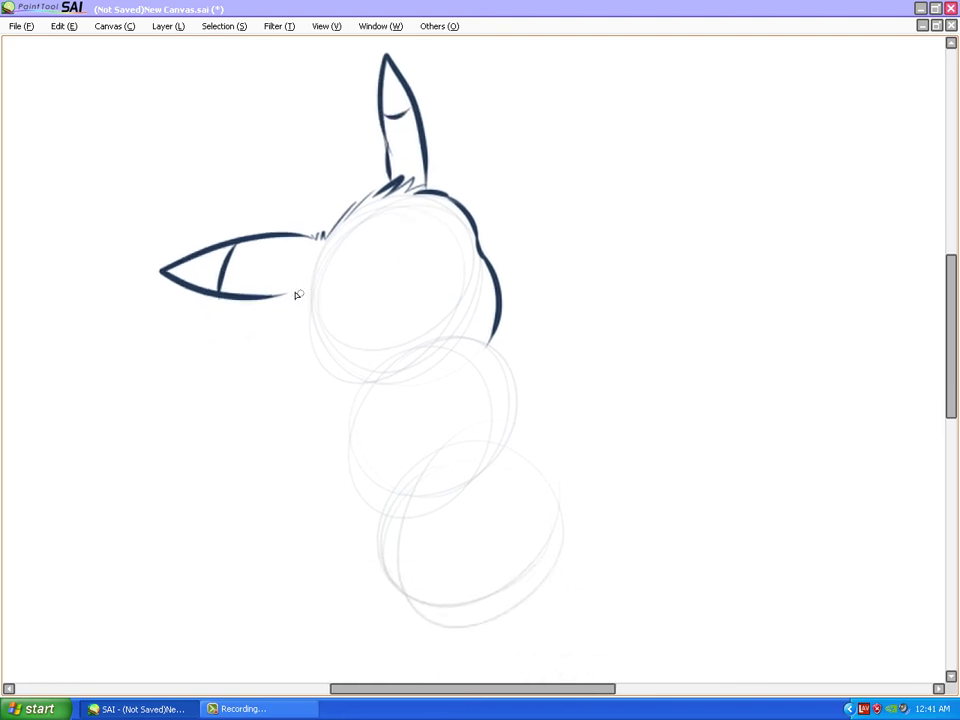
Close the sideways ear and near cheek outline, and ink two slanted oval eyes with a small nose between them
{"action": "mouse_move", "coordinate": [289, 297]}
{"action": "left_mouse_down"}
{"action": "mouse_move", "coordinate": [327, 299]}
{"action": "mouse_move", "coordinate": [310, 296]}
{"action": "mouse_move", "coordinate": [308, 311]}
{"action": "mouse_move", "coordinate": [342, 390]}
{"action": "left_mouse_up"}
{"action": "mouse_move", "coordinate": [408, 292]}
{"action": "left_mouse_down"}
{"action": "mouse_move", "coordinate": [405, 318]}
{"action": "mouse_move", "coordinate": [401, 292]}
{"action": "mouse_move", "coordinate": [413, 313]}
{"action": "left_mouse_up"}
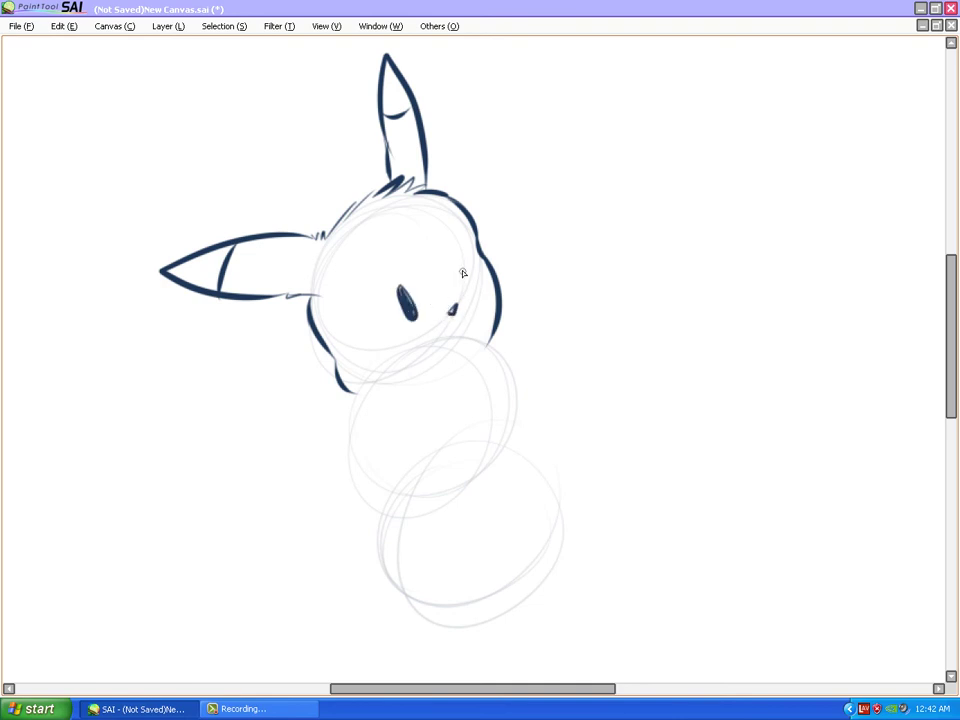
{"action": "mouse_move", "coordinate": [460, 257]}
{"action": "left_mouse_down"}
{"action": "mouse_move", "coordinate": [467, 280]}
{"action": "mouse_move", "coordinate": [461, 256]}
{"action": "mouse_move", "coordinate": [465, 270]}
{"action": "left_mouse_up"}
{"action": "left_click_drag", "start_coordinate": [463, 328], "coordinate": [458, 293]}
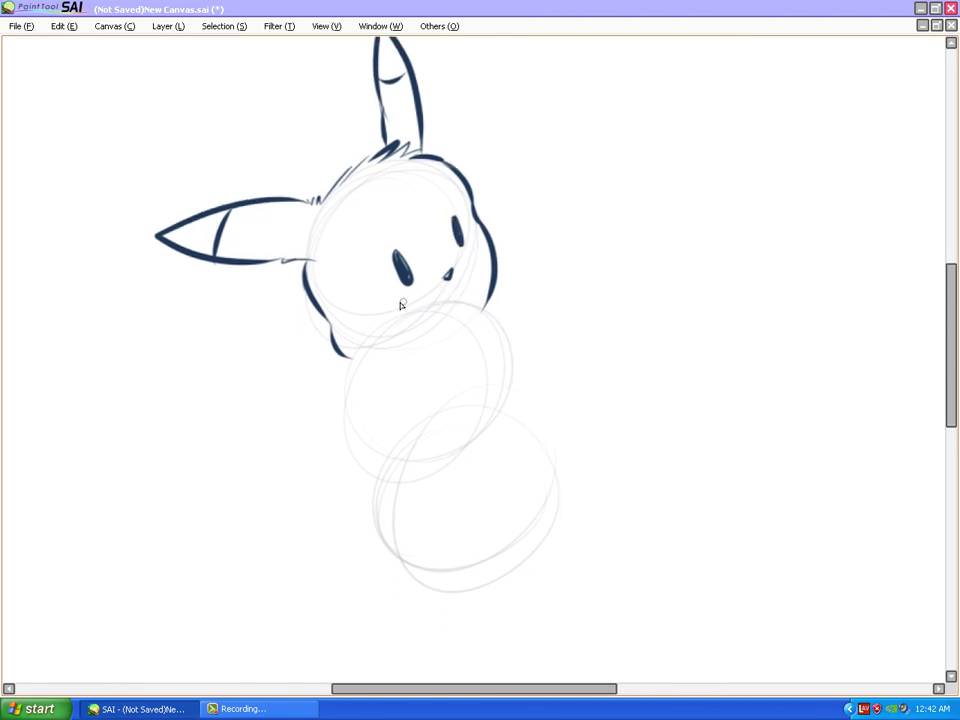
Add a thin oval blush mark to each cheek and ink a tapering arm across the chest
{"action": "mouse_move", "coordinate": [401, 304]}
{"action": "left_mouse_down"}
{"action": "mouse_move", "coordinate": [380, 321]}
{"action": "mouse_move", "coordinate": [402, 310]}
{"action": "left_mouse_up"}
{"action": "mouse_move", "coordinate": [477, 245]}
{"action": "left_mouse_down"}
{"action": "mouse_move", "coordinate": [485, 265]}
{"action": "mouse_move", "coordinate": [477, 250]}
{"action": "left_mouse_up"}
{"action": "left_click_drag", "start_coordinate": [524, 340], "coordinate": [506, 294]}
{"action": "left_click_drag", "start_coordinate": [468, 258], "coordinate": [443, 317]}
{"action": "mouse_move", "coordinate": [384, 301]}
{"action": "left_mouse_down"}
{"action": "mouse_move", "coordinate": [453, 291]}
{"action": "mouse_move", "coordinate": [396, 350]}
{"action": "left_mouse_up"}
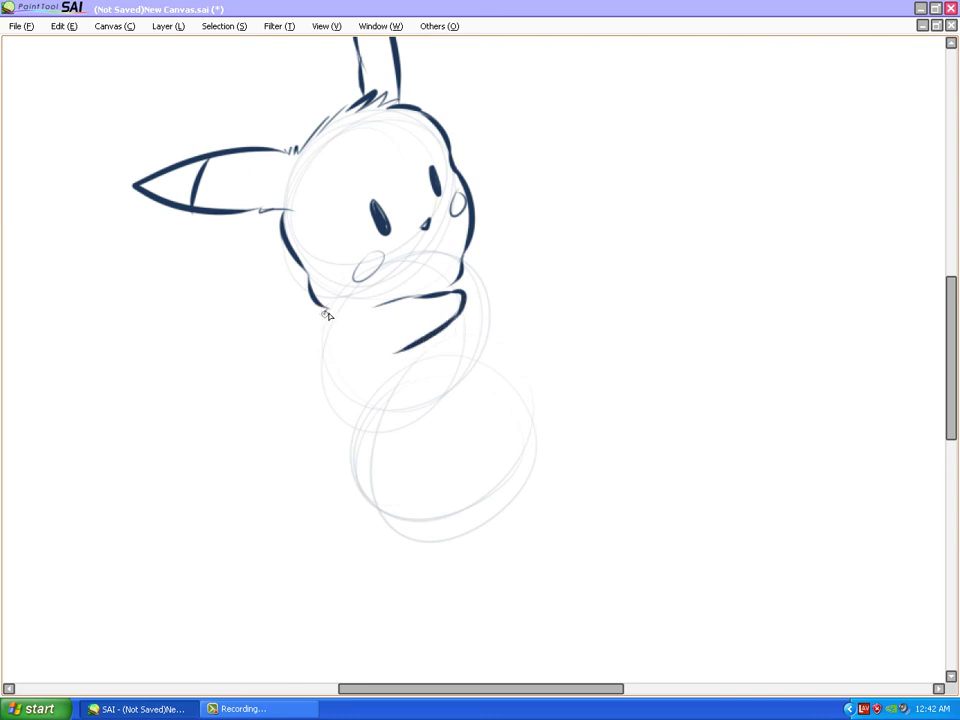
Ink the body outline around the middle and lowest guide circles, from the neck to a rounded bottom
{"action": "mouse_move", "coordinate": [322, 328]}
{"action": "left_mouse_down"}
{"action": "mouse_move", "coordinate": [323, 393]}
{"action": "mouse_move", "coordinate": [326, 348]}
{"action": "mouse_move", "coordinate": [347, 433]}
{"action": "left_mouse_up"}
{"action": "left_click_drag", "start_coordinate": [418, 436], "coordinate": [363, 379]}
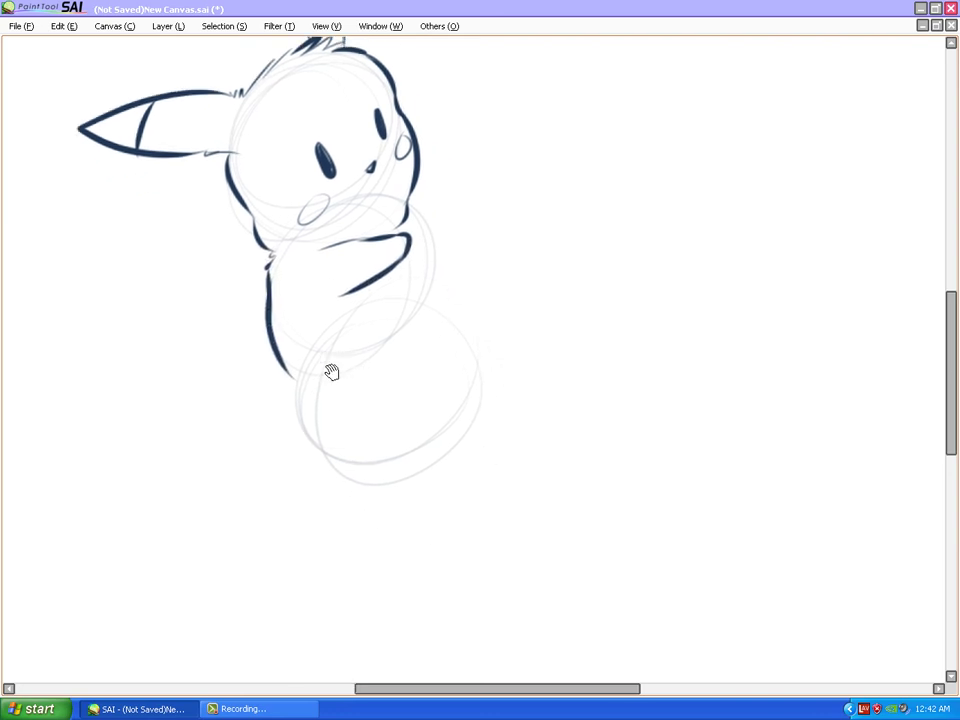
{"action": "mouse_move", "coordinate": [295, 371]}
{"action": "left_mouse_down"}
{"action": "mouse_move", "coordinate": [294, 396]}
{"action": "mouse_move", "coordinate": [343, 467]}
{"action": "mouse_move", "coordinate": [405, 451]}
{"action": "left_mouse_up"}
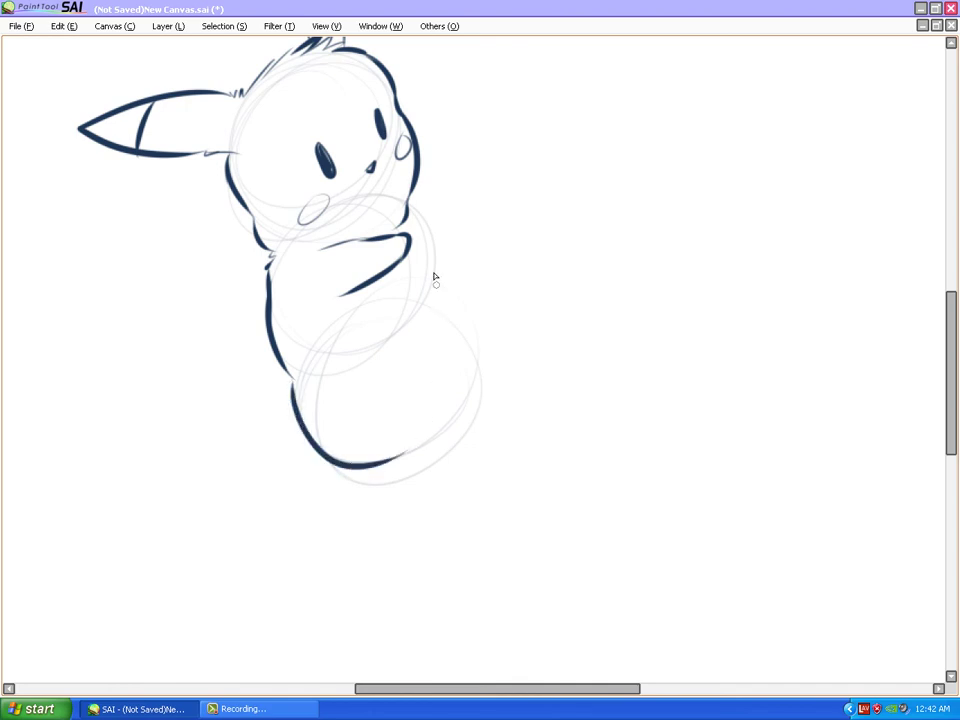
{"action": "mouse_move", "coordinate": [423, 251]}
{"action": "left_mouse_down"}
{"action": "mouse_move", "coordinate": [390, 296]}
{"action": "mouse_move", "coordinate": [398, 334]}
{"action": "mouse_move", "coordinate": [420, 358]}
{"action": "mouse_move", "coordinate": [430, 436]}
{"action": "mouse_move", "coordinate": [416, 390]}
{"action": "left_mouse_up"}
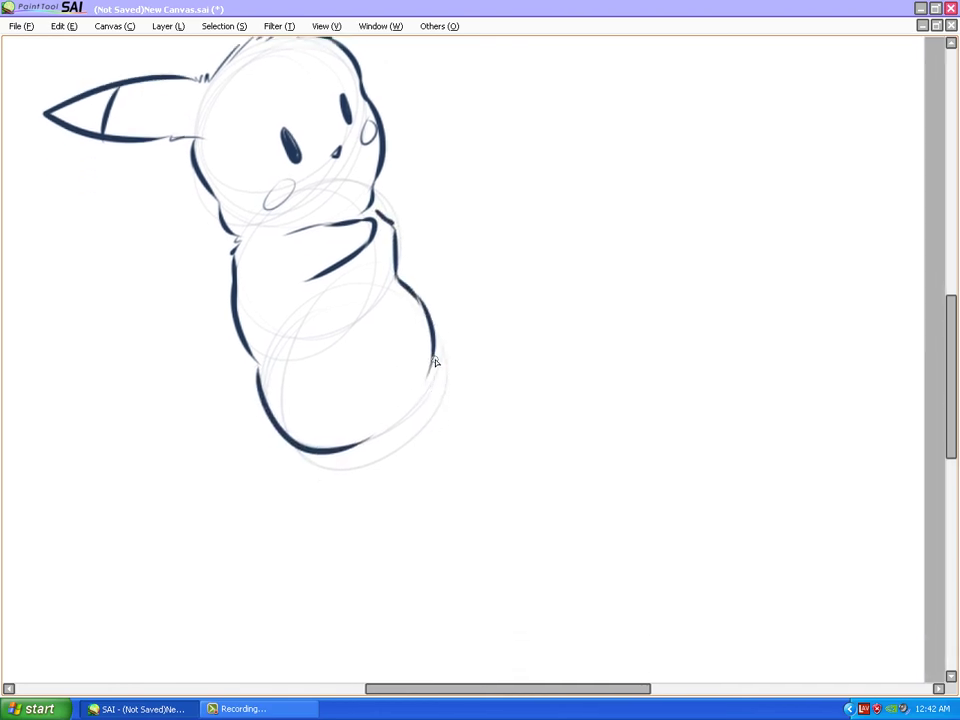
{"action": "mouse_move", "coordinate": [434, 344]}
{"action": "left_mouse_down"}
{"action": "mouse_move", "coordinate": [422, 387]}
{"action": "mouse_move", "coordinate": [363, 434]}
{"action": "left_mouse_up"}
{"action": "left_click_drag", "start_coordinate": [398, 441], "coordinate": [409, 384]}
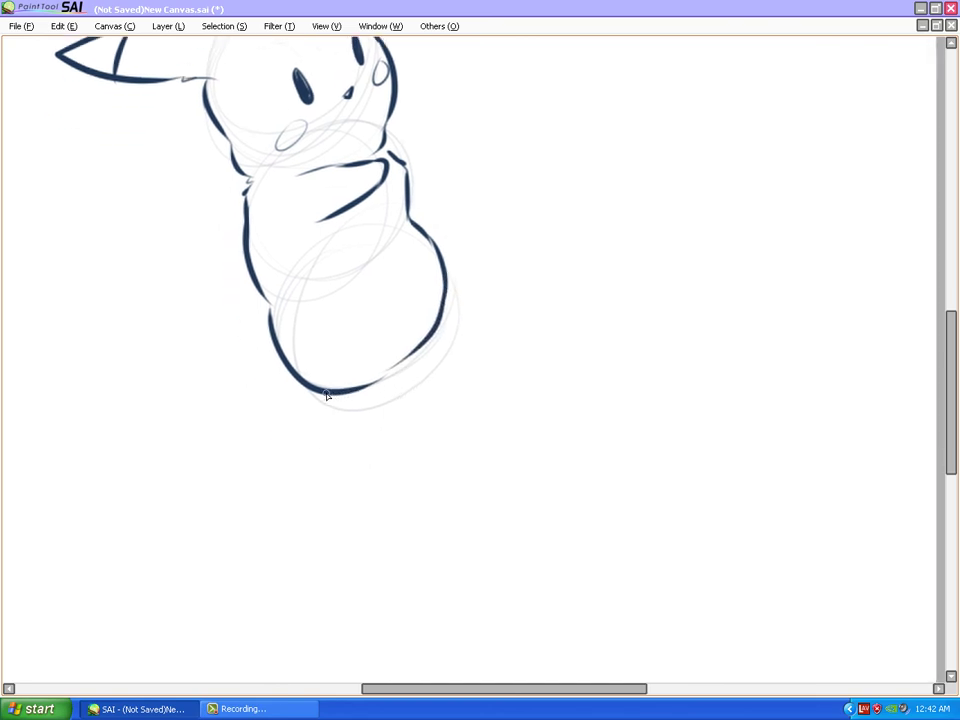
Draw two feet with notched toes beneath the body, one pointing sideways and one hanging behind it
{"action": "mouse_move", "coordinate": [326, 395]}
{"action": "left_mouse_down"}
{"action": "mouse_move", "coordinate": [381, 402]}
{"action": "mouse_move", "coordinate": [342, 409]}
{"action": "mouse_move", "coordinate": [404, 424]}
{"action": "mouse_move", "coordinate": [372, 420]}
{"action": "mouse_move", "coordinate": [440, 417]}
{"action": "left_mouse_up"}
{"action": "mouse_move", "coordinate": [388, 374]}
{"action": "left_mouse_down"}
{"action": "mouse_move", "coordinate": [436, 376]}
{"action": "mouse_move", "coordinate": [418, 379]}
{"action": "mouse_move", "coordinate": [436, 414]}
{"action": "left_mouse_up"}
{"action": "mouse_move", "coordinate": [498, 343]}
{"action": "left_mouse_down"}
{"action": "mouse_move", "coordinate": [414, 454]}
{"action": "mouse_move", "coordinate": [431, 379]}
{"action": "mouse_move", "coordinate": [408, 392]}
{"action": "mouse_move", "coordinate": [433, 422]}
{"action": "mouse_move", "coordinate": [425, 440]}
{"action": "mouse_move", "coordinate": [402, 426]}
{"action": "left_mouse_up"}
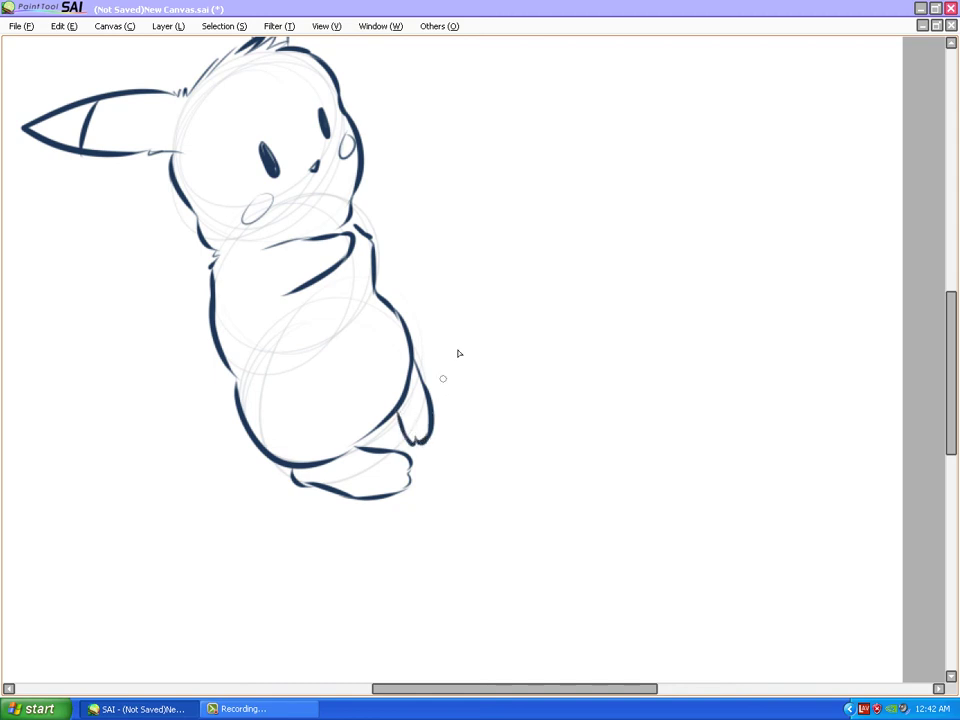
Draw a small raised paw with jagged fingertips beside the far cheek
{"action": "mouse_move", "coordinate": [415, 245]}
{"action": "left_mouse_down"}
{"action": "mouse_move", "coordinate": [465, 336]}
{"action": "mouse_move", "coordinate": [461, 365]}
{"action": "left_mouse_up"}
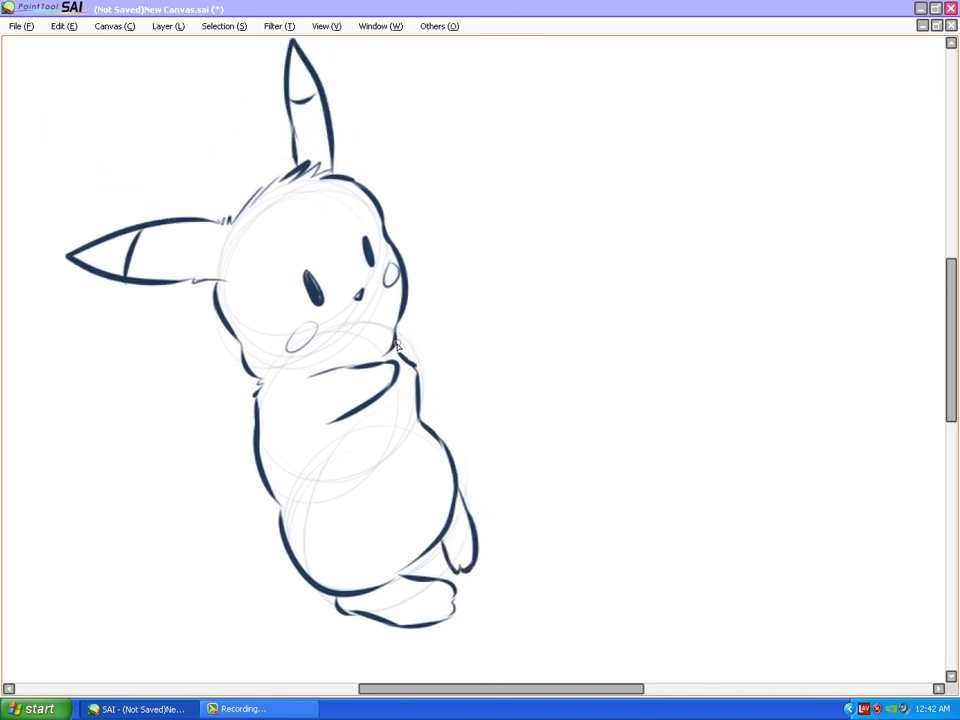
{"action": "left_click_drag", "start_coordinate": [396, 342], "coordinate": [432, 302]}
{"action": "mouse_move", "coordinate": [437, 306]}
{"action": "left_mouse_down"}
{"action": "mouse_move", "coordinate": [444, 302]}
{"action": "mouse_move", "coordinate": [442, 316]}
{"action": "left_mouse_up"}
Undo the trial strokes and ink a small mouth from two short curved marks below the nose
{"action": "mouse_move", "coordinate": [390, 403]}
{"action": "left_mouse_down"}
{"action": "mouse_move", "coordinate": [396, 322]}
{"action": "mouse_move", "coordinate": [403, 414]}
{"action": "left_mouse_up"}
{"action": "mouse_move", "coordinate": [449, 366]}
{"action": "left_mouse_down"}
{"action": "mouse_move", "coordinate": [406, 350]}
{"action": "mouse_move", "coordinate": [420, 347]}
{"action": "mouse_move", "coordinate": [406, 356]}
{"action": "left_mouse_up"}
{"action": "key", "text": "ctrl+z"}
{"action": "key", "text": "ctrl+z"}
{"action": "key", "text": "ctrl+z"}
{"action": "left_click_drag", "start_coordinate": [396, 413], "coordinate": [400, 401]}
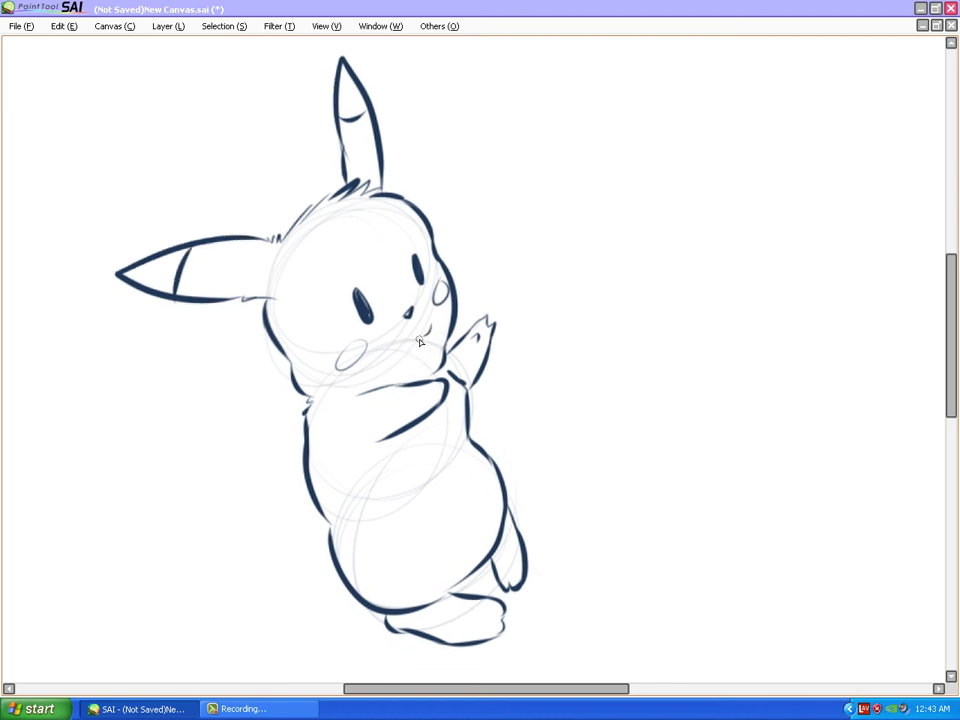
{"action": "mouse_move", "coordinate": [420, 339]}
{"action": "left_mouse_down"}
{"action": "mouse_move", "coordinate": [406, 348]}
{"action": "mouse_move", "coordinate": [419, 342]}
{"action": "mouse_move", "coordinate": [424, 392]}
{"action": "left_mouse_up"}
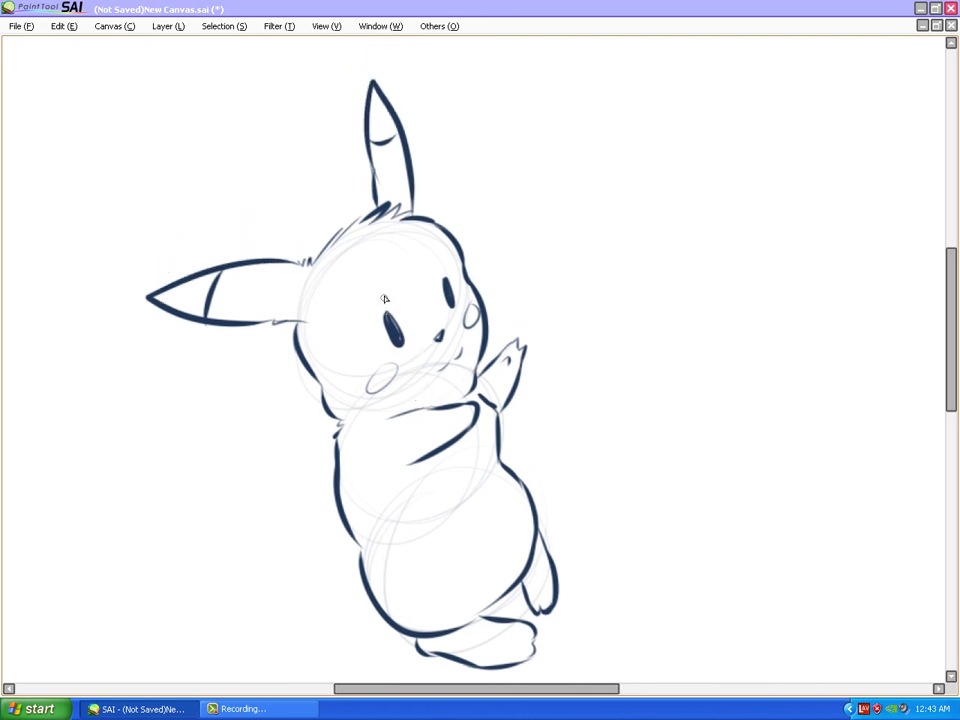
Undo the stray strokes around the near eye and give both eyes a white oval highlight in the upper half
{"action": "left_click_drag", "start_coordinate": [385, 290], "coordinate": [374, 322]}
{"action": "key", "text": "ctrl+z"}
{"action": "left_click_drag", "start_coordinate": [360, 318], "coordinate": [393, 297]}
{"action": "key", "text": "ctrl+z"}
Ink an angular, notched tail section behind the lower back, running from the waist to the near foot
{"action": "left_click_drag", "start_coordinate": [340, 402], "coordinate": [325, 175]}
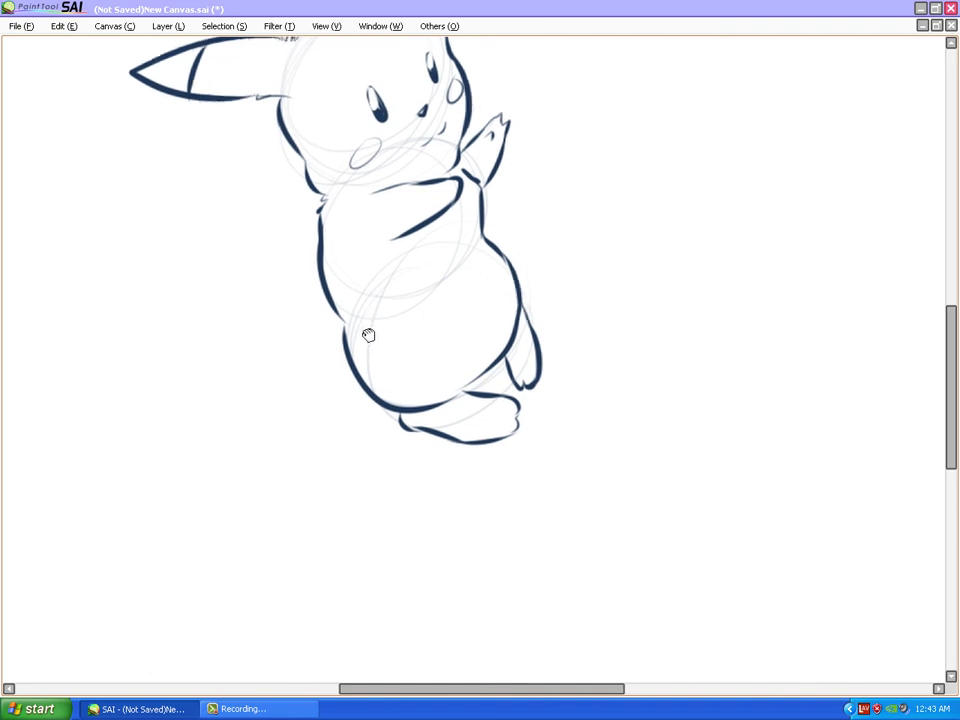
{"action": "left_click_drag", "start_coordinate": [368, 332], "coordinate": [281, 456]}
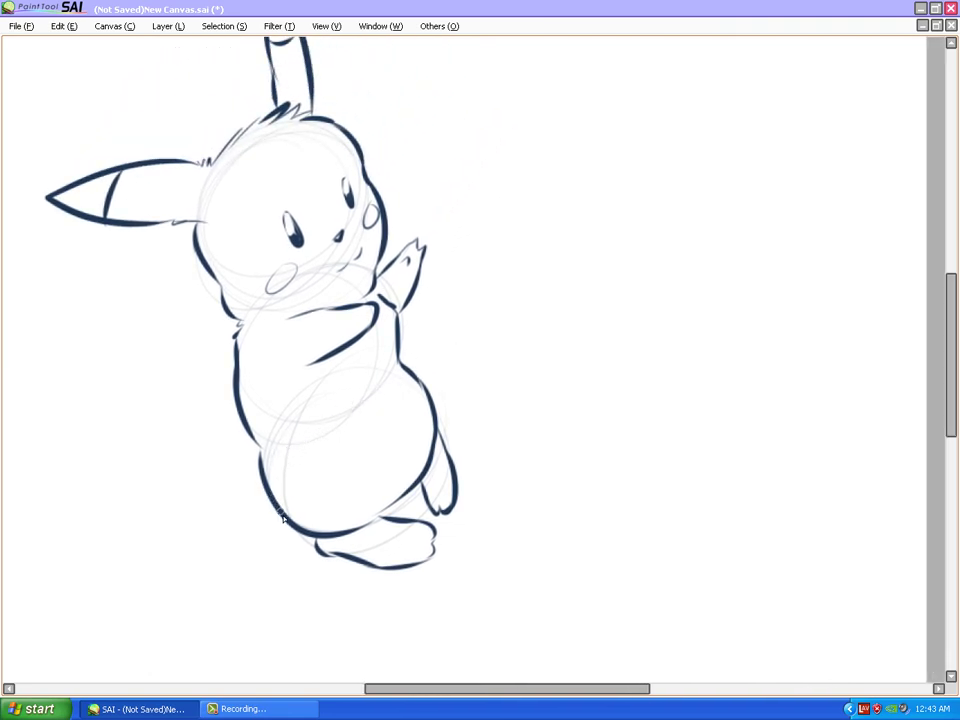
{"action": "mouse_move", "coordinate": [303, 534]}
{"action": "left_mouse_down"}
{"action": "mouse_move", "coordinate": [246, 508]}
{"action": "mouse_move", "coordinate": [221, 435]}
{"action": "mouse_move", "coordinate": [238, 392]}
{"action": "left_mouse_up"}
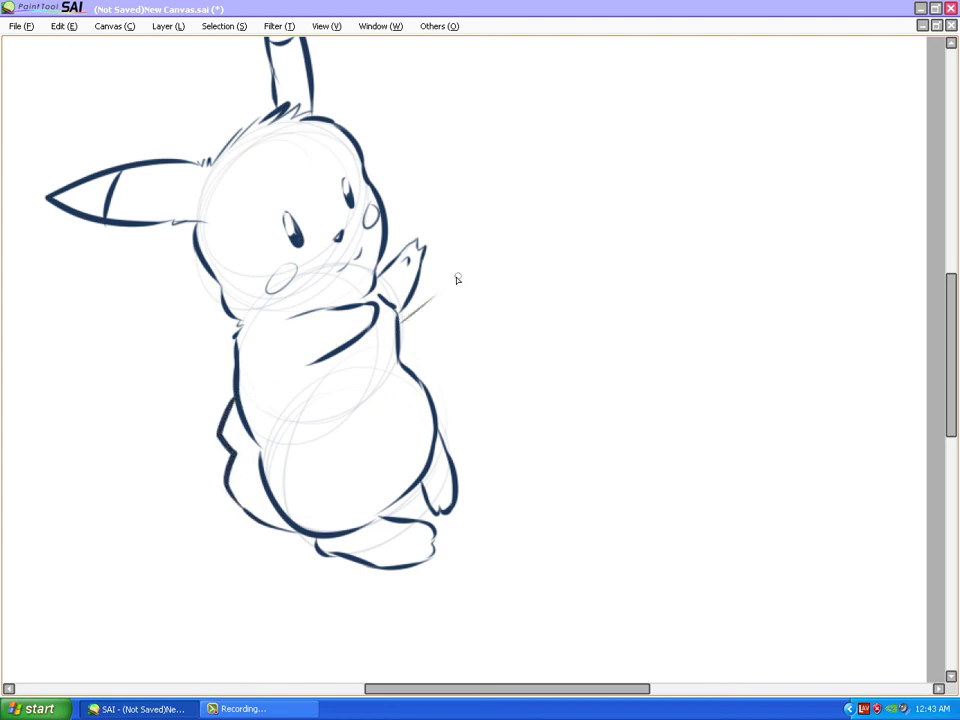
{"action": "mouse_move", "coordinate": [402, 318]}
{"action": "left_mouse_down"}
{"action": "mouse_move", "coordinate": [455, 282]}
{"action": "mouse_move", "coordinate": [443, 263]}
{"action": "mouse_move", "coordinate": [484, 221]}
{"action": "left_mouse_up"}
{"action": "key", "text": "ctrl+z"}
{"action": "key", "text": "ctrl+z"}
Draw a broad, squared-off lightning-bolt tail rising behind the raised paw, and join its edges to the stepped base
{"action": "left_click_drag", "start_coordinate": [403, 327], "coordinate": [434, 290]}
{"action": "left_click_drag", "start_coordinate": [396, 219], "coordinate": [518, 133]}
{"action": "mouse_move", "coordinate": [465, 161]}
{"action": "left_mouse_down"}
{"action": "mouse_move", "coordinate": [541, 126]}
{"action": "mouse_move", "coordinate": [546, 189]}
{"action": "left_mouse_up"}
{"action": "mouse_move", "coordinate": [538, 132]}
{"action": "left_mouse_down"}
{"action": "mouse_move", "coordinate": [552, 230]}
{"action": "mouse_move", "coordinate": [461, 285]}
{"action": "mouse_move", "coordinate": [414, 372]}
{"action": "left_mouse_up"}
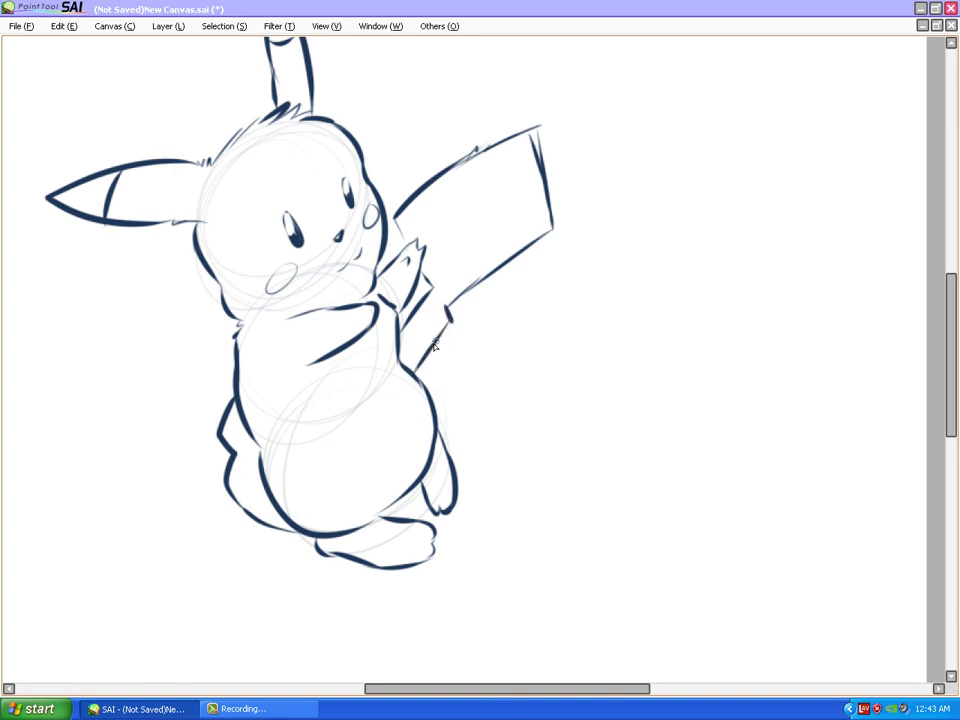
{"action": "scroll", "coordinate": [400, 340], "scroll_direction": "up", "scroll_amount": 2}
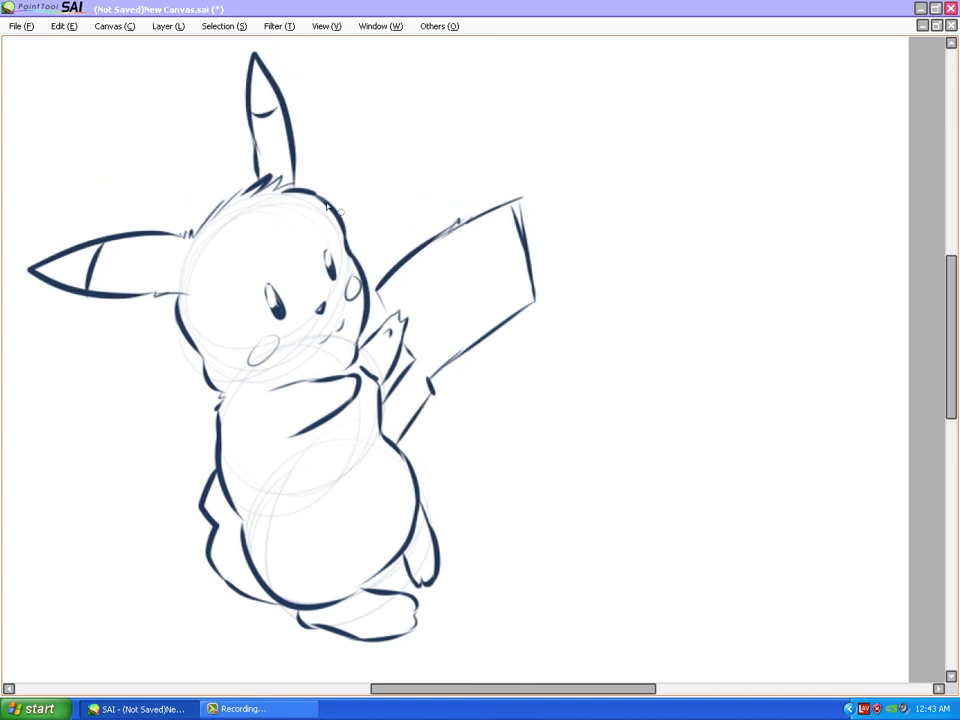
{"action": "mouse_move", "coordinate": [327, 207]}
{"action": "left_mouse_down"}
{"action": "mouse_move", "coordinate": [397, 252]}
{"action": "mouse_move", "coordinate": [414, 219]}
{"action": "mouse_move", "coordinate": [409, 234]}
{"action": "left_mouse_up"}
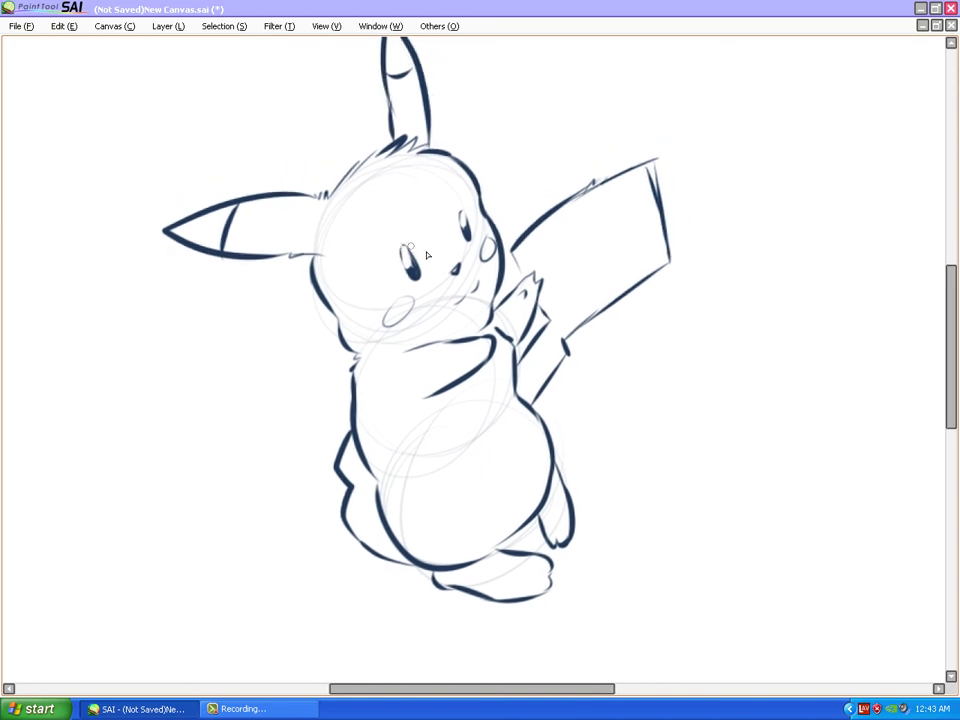
{"action": "left_click_drag", "start_coordinate": [530, 329], "coordinate": [517, 338]}
{"action": "left_click_drag", "start_coordinate": [499, 262], "coordinate": [513, 290]}
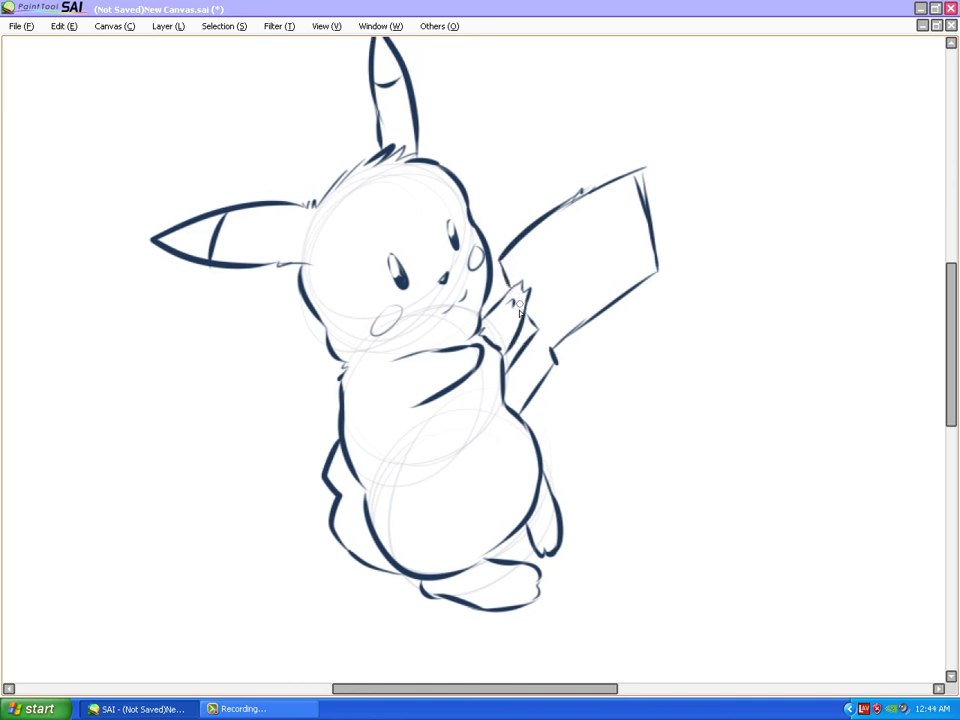